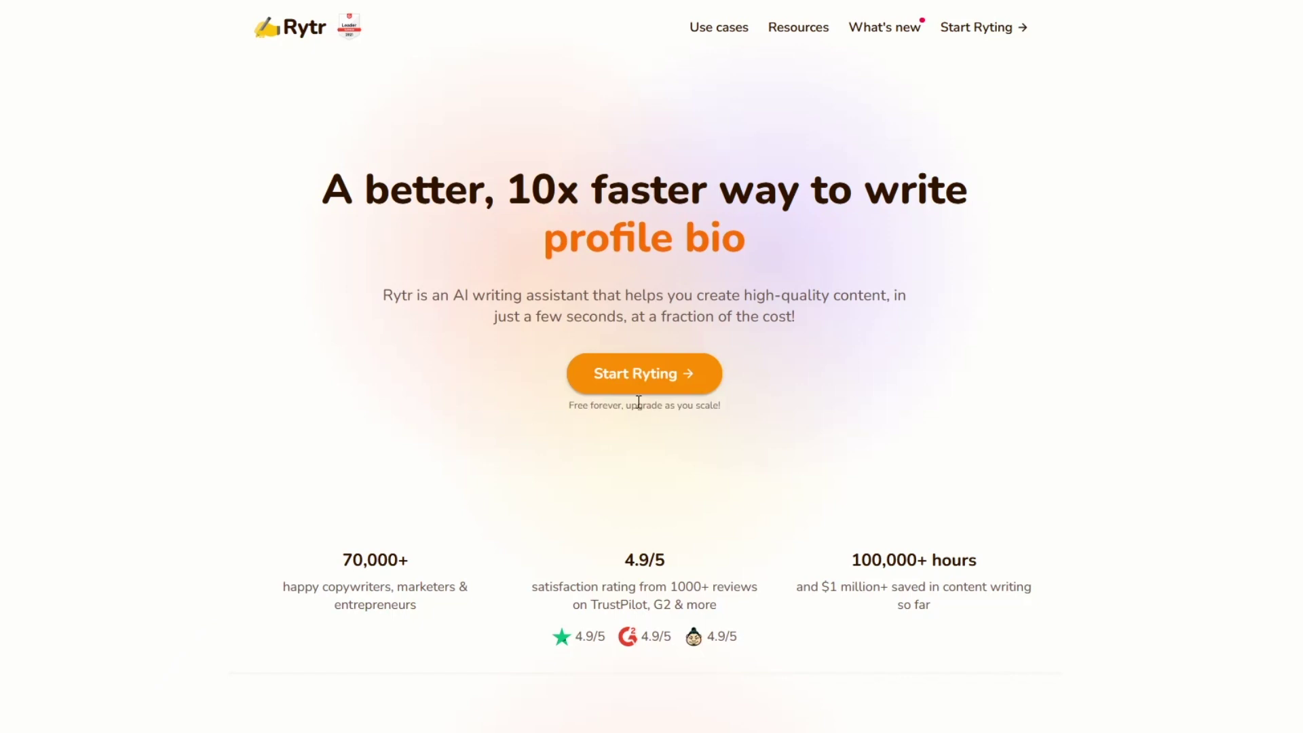
Open the Rytr writing workspace and set the output language to Indonesian.
left_click(670, 384)
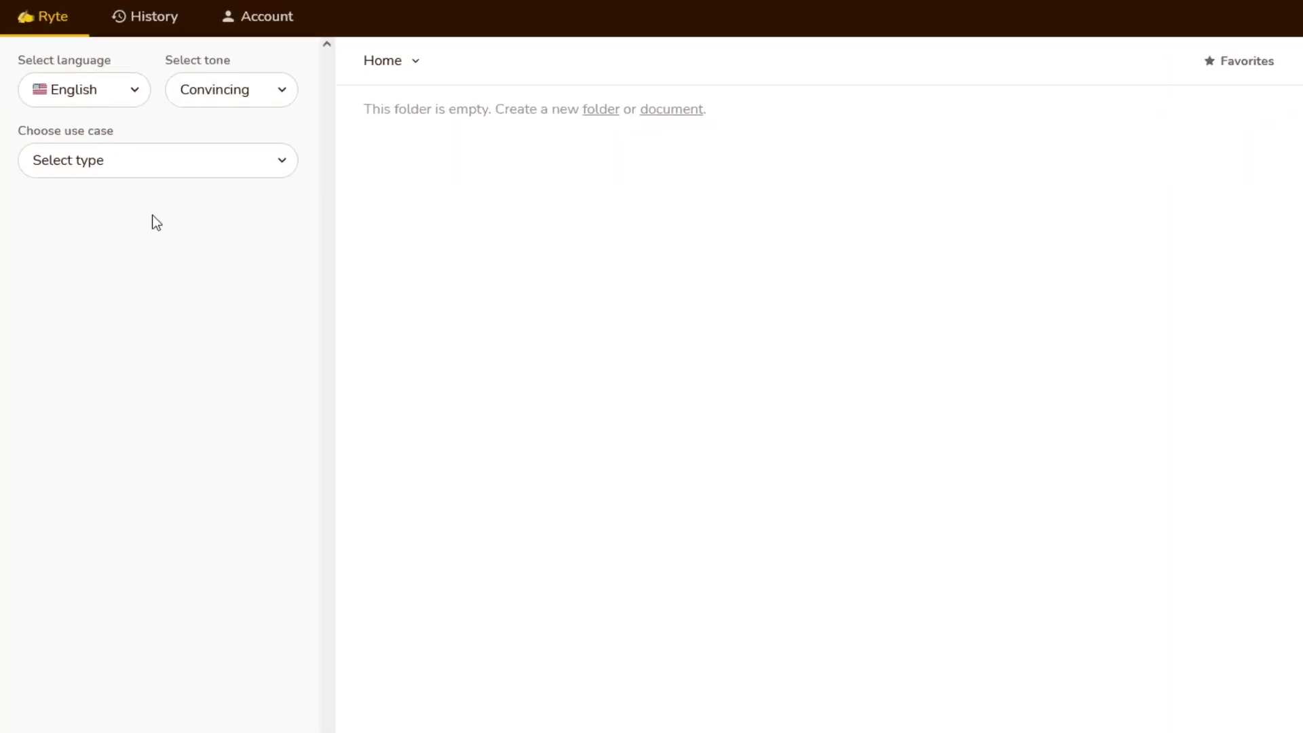
left_click(140, 100)
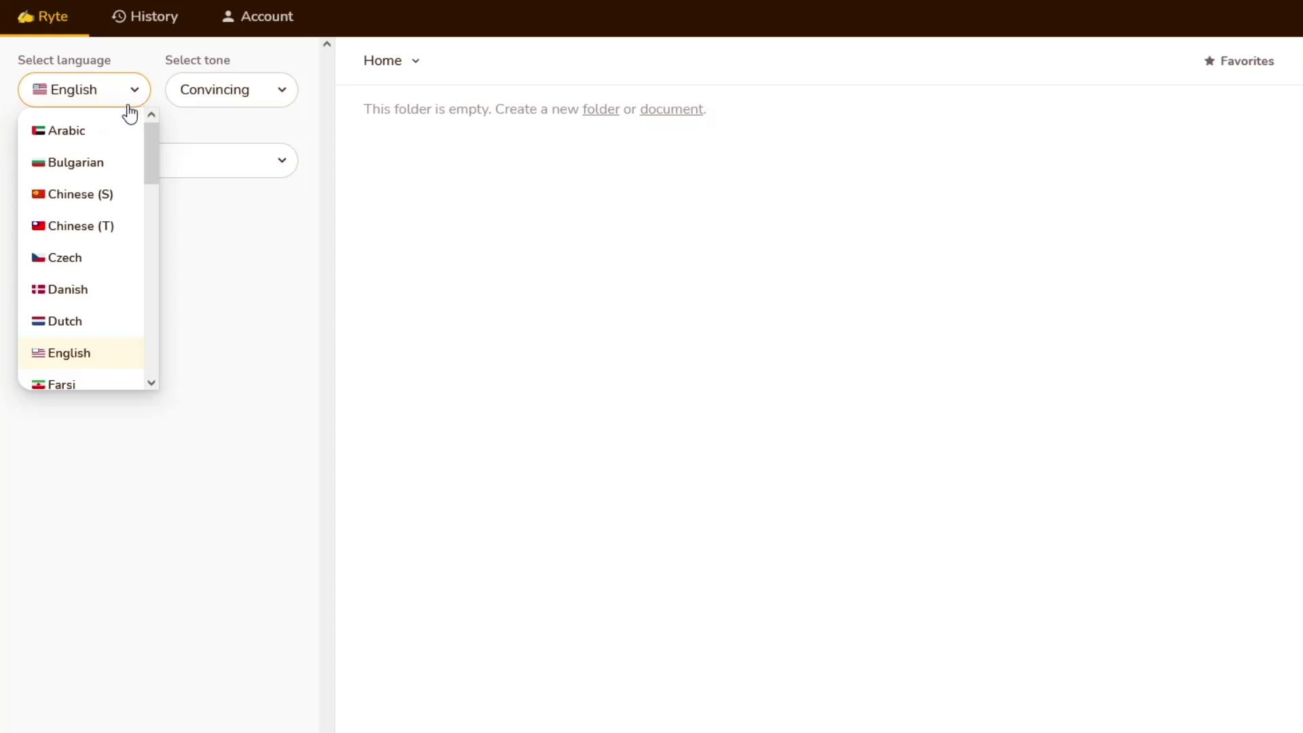
scroll(103, 169, "down", 3)
scroll(102, 172, "down", 3)
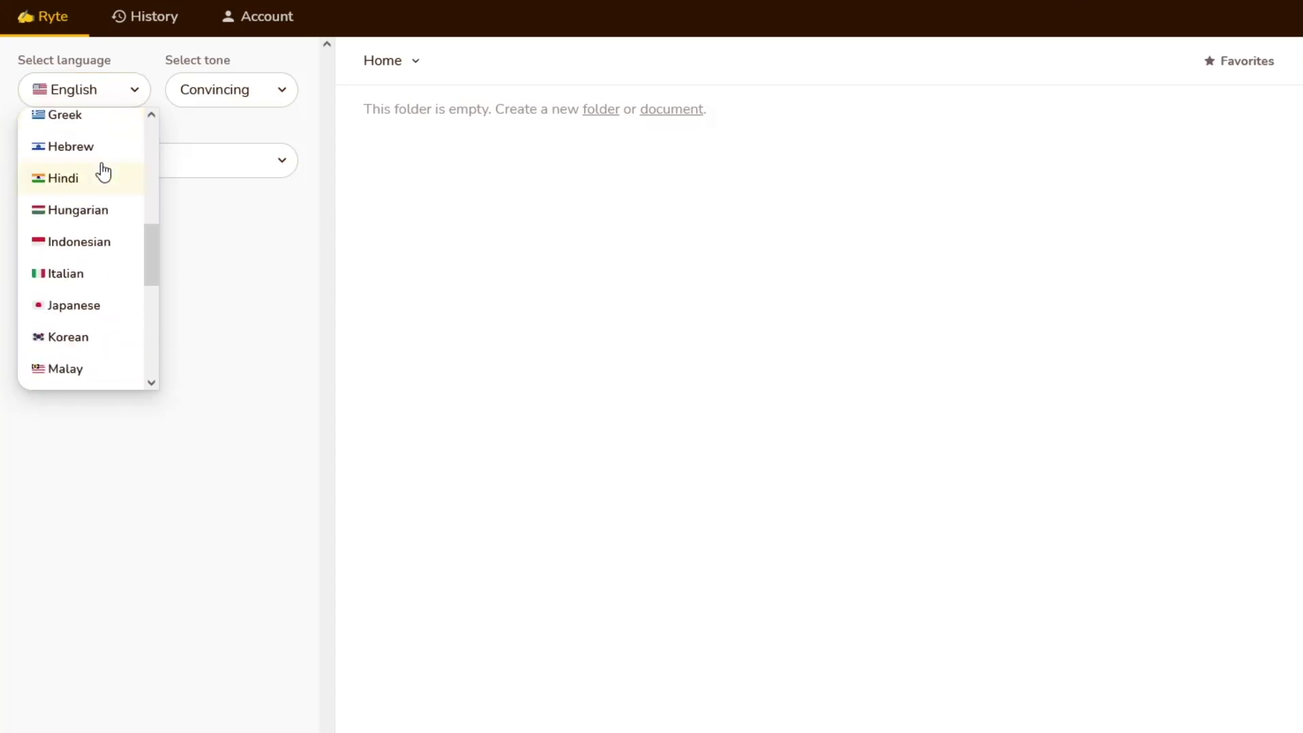
left_click(90, 249)
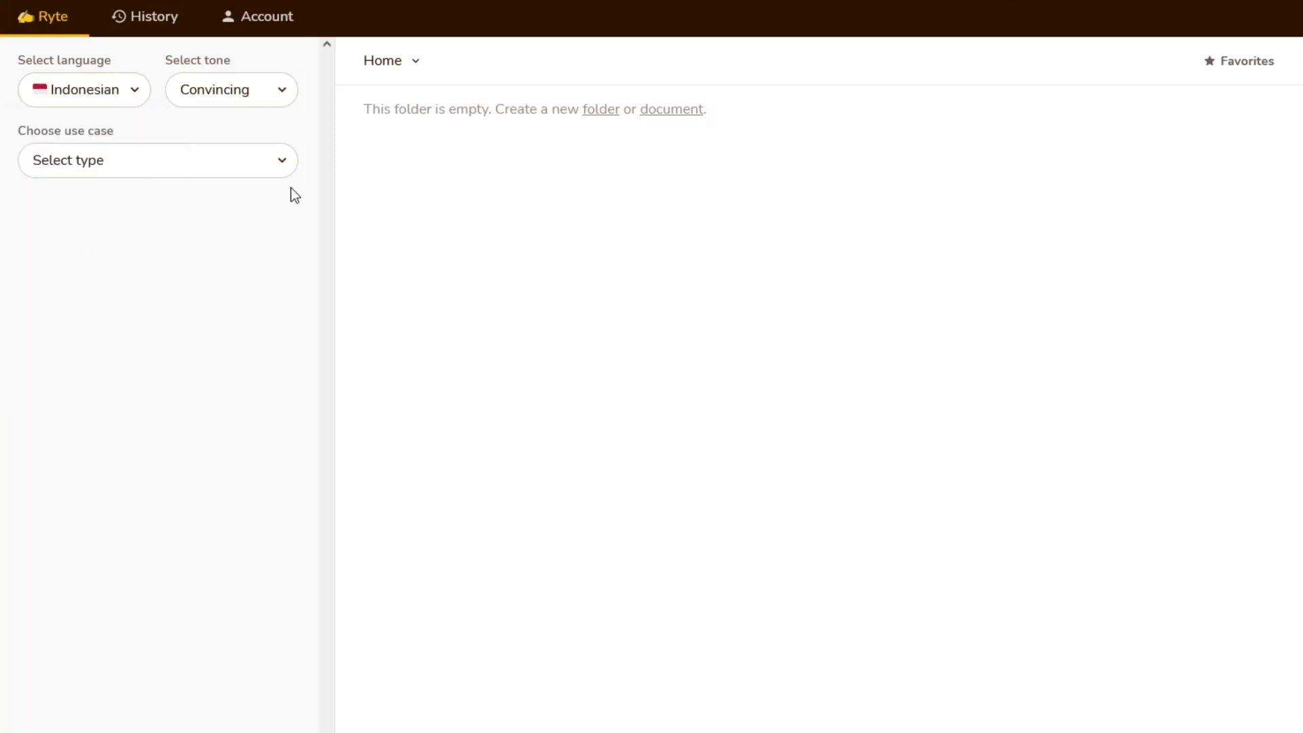
Set the writing tone to Inspirational.
left_click(277, 95)
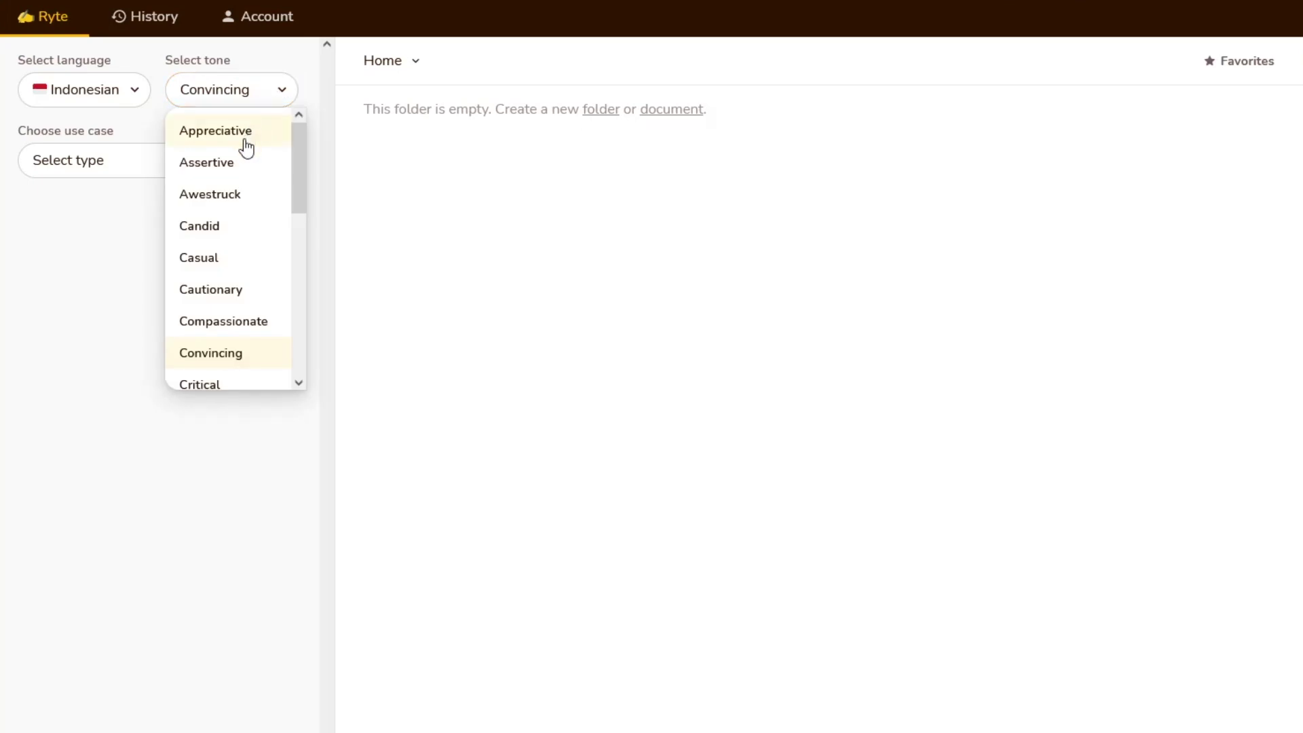
scroll(246, 146, "down", 2)
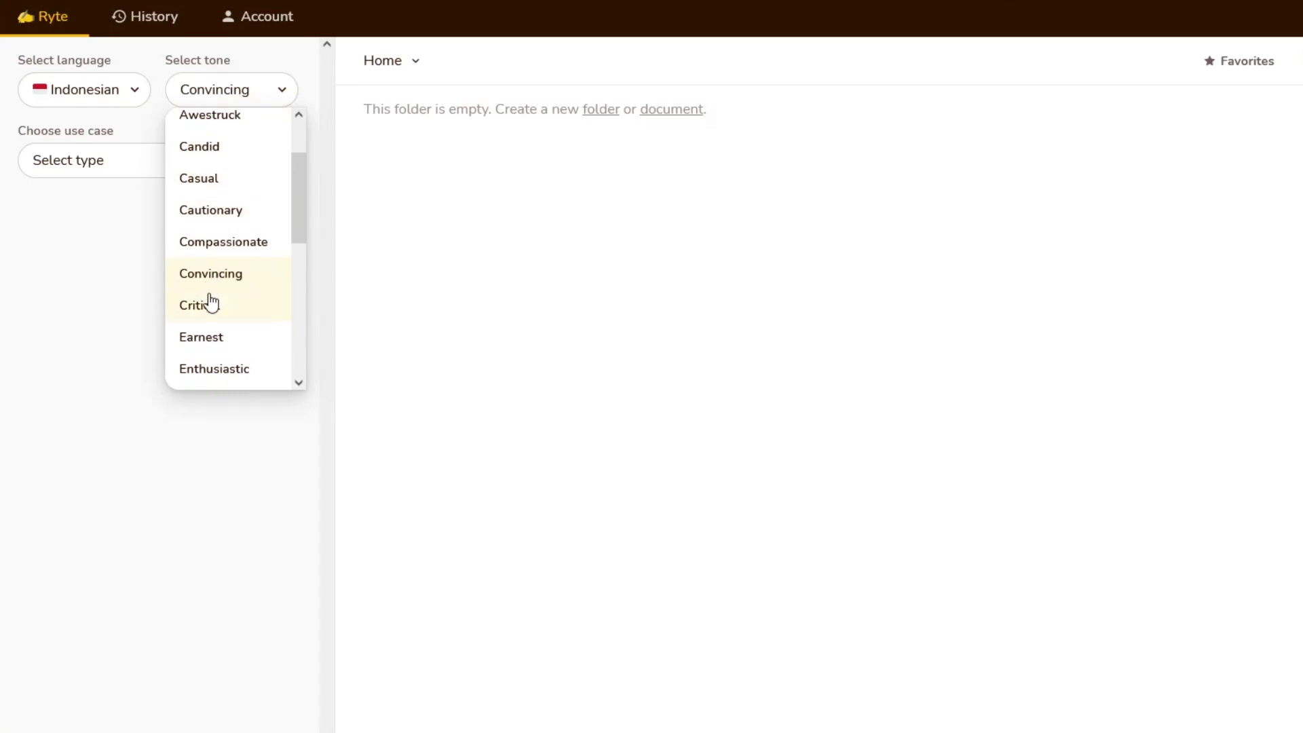
scroll(215, 297, "down", 2)
scroll(214, 297, "down", 2)
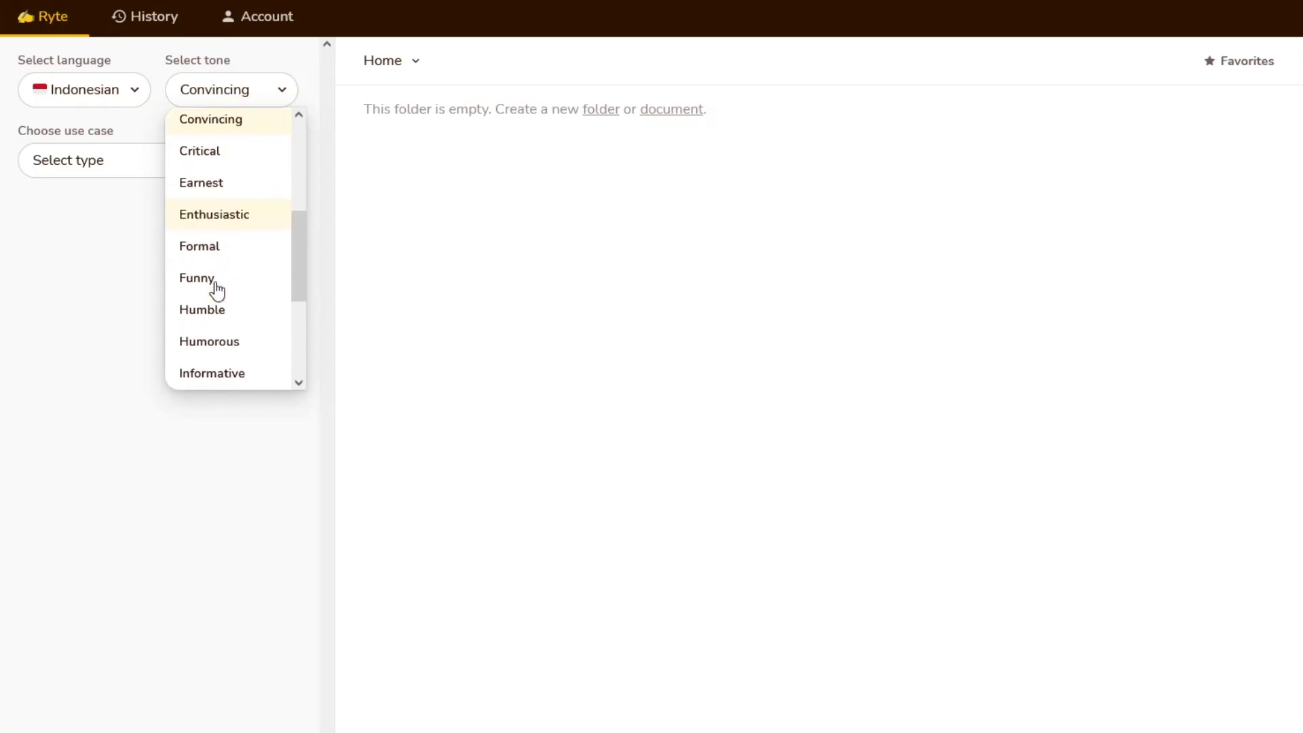
scroll(235, 249, "down", 4)
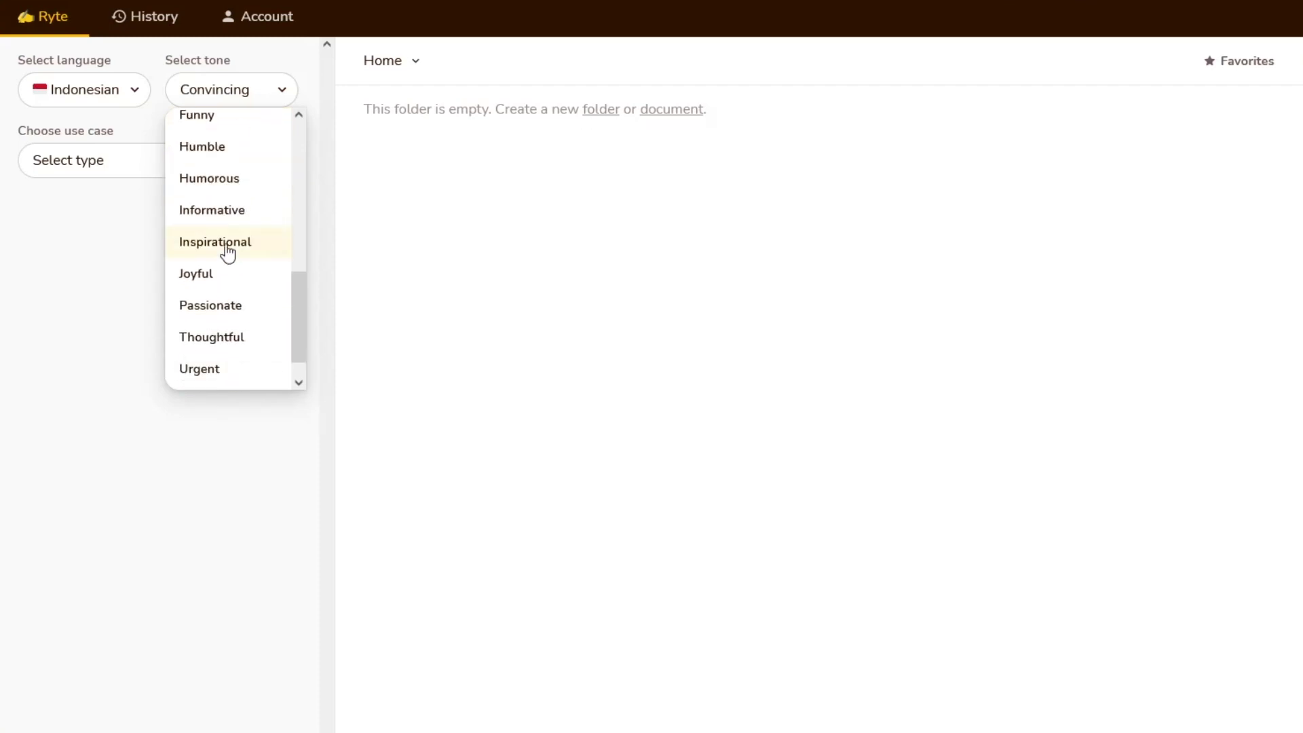
left_click(227, 244)
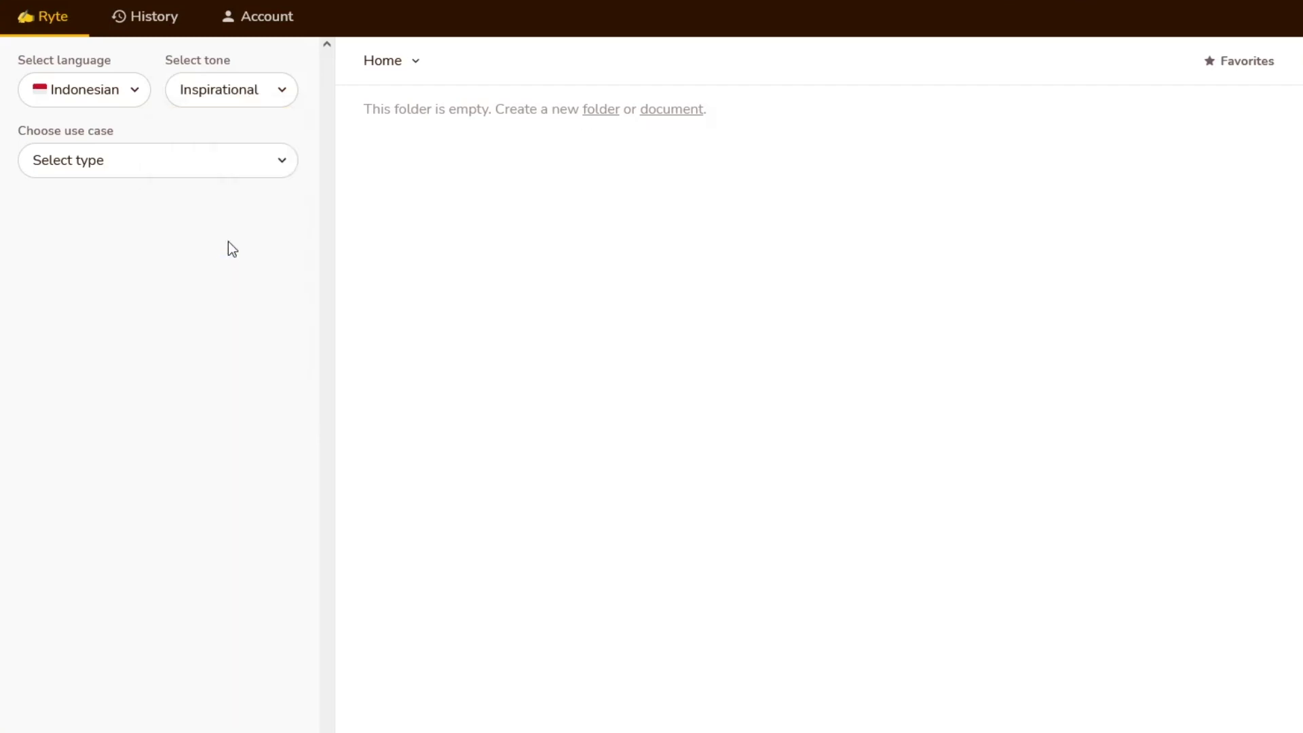
Choose Blog Idea & Outline as the use case.
left_click(284, 170)
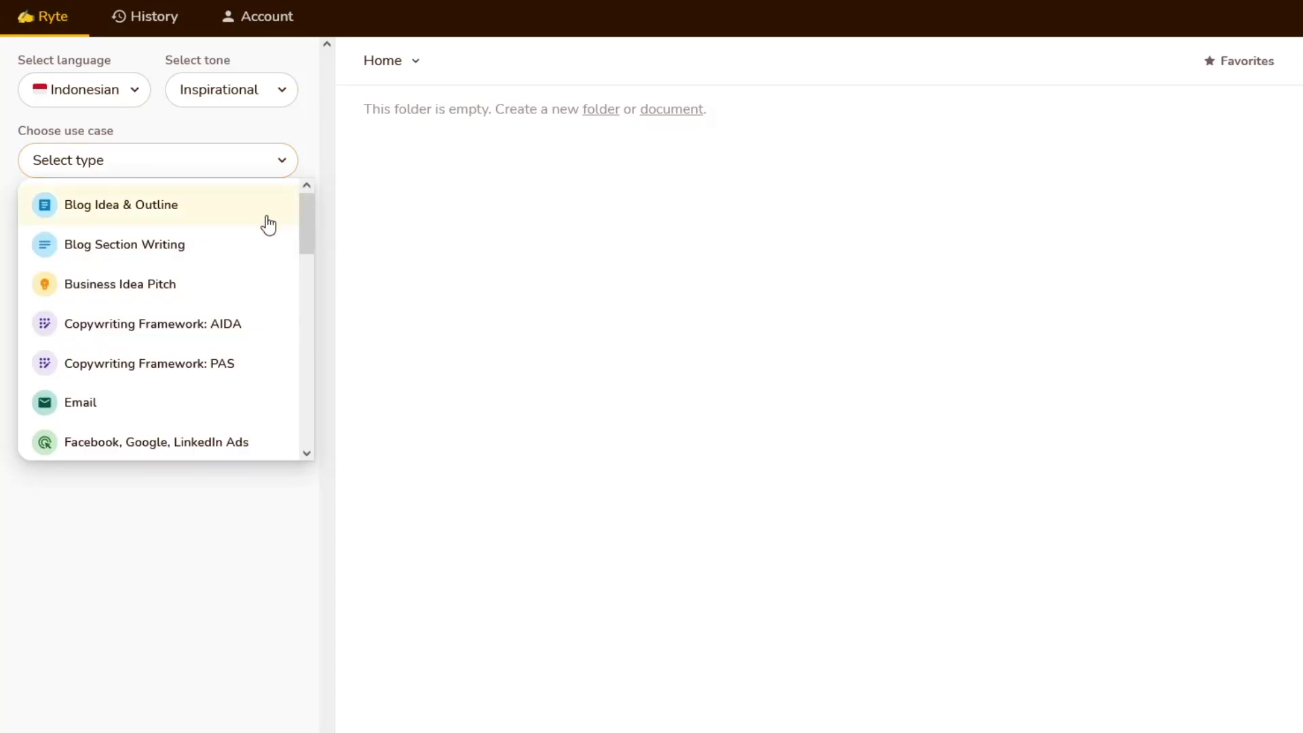
scroll(247, 264, "down", 5)
scroll(249, 264, "down", 1)
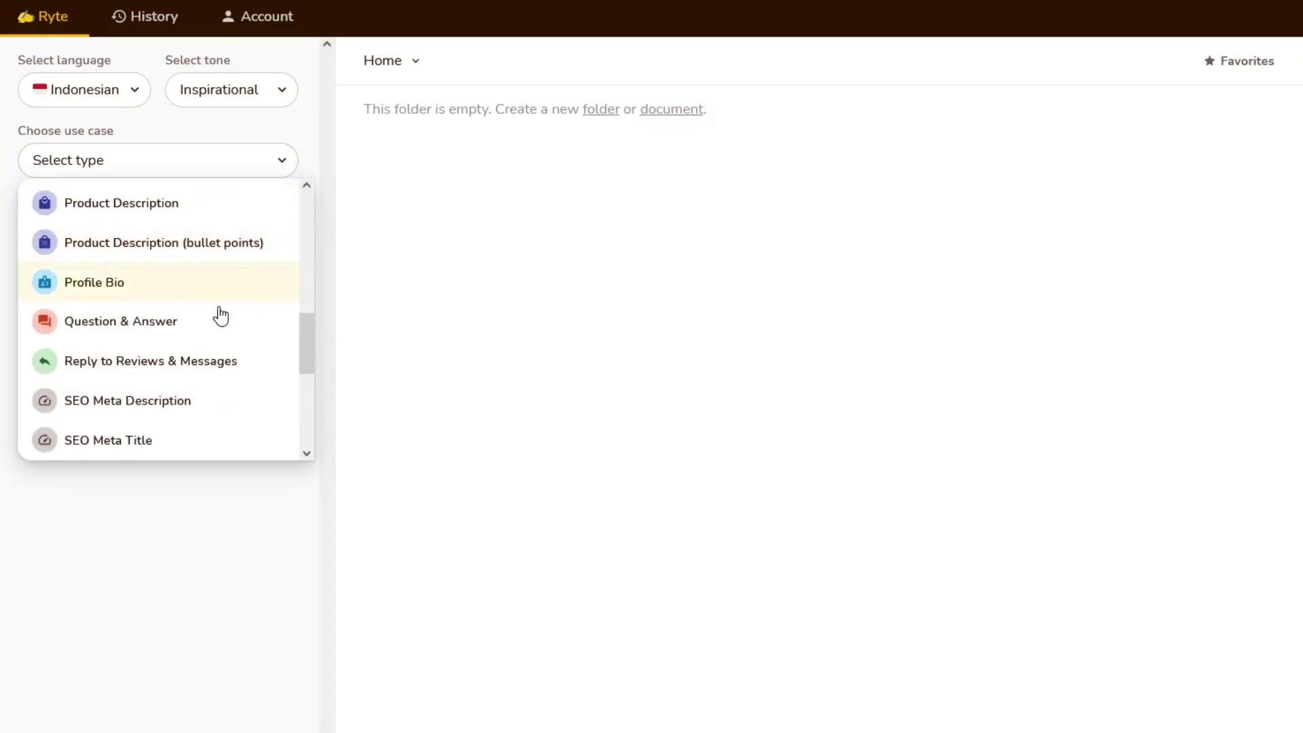
scroll(214, 326, "down", 1)
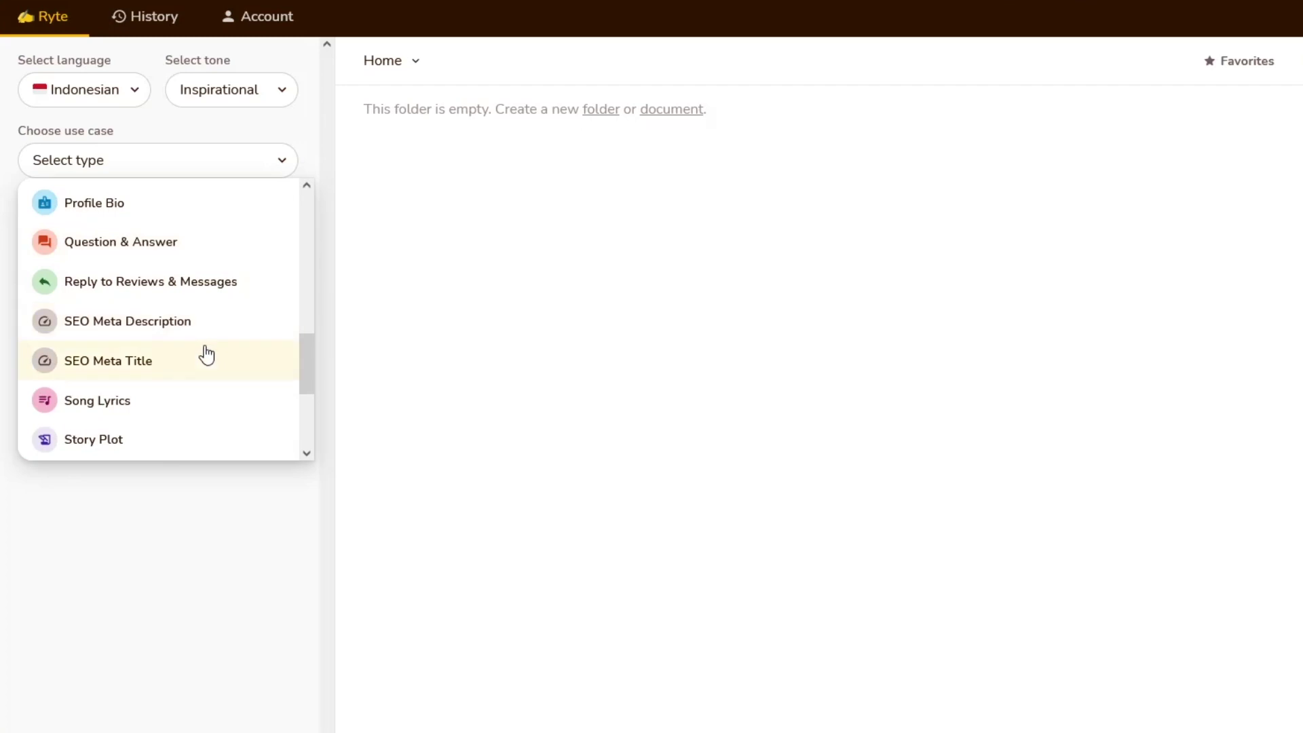
scroll(204, 355, "down", 3)
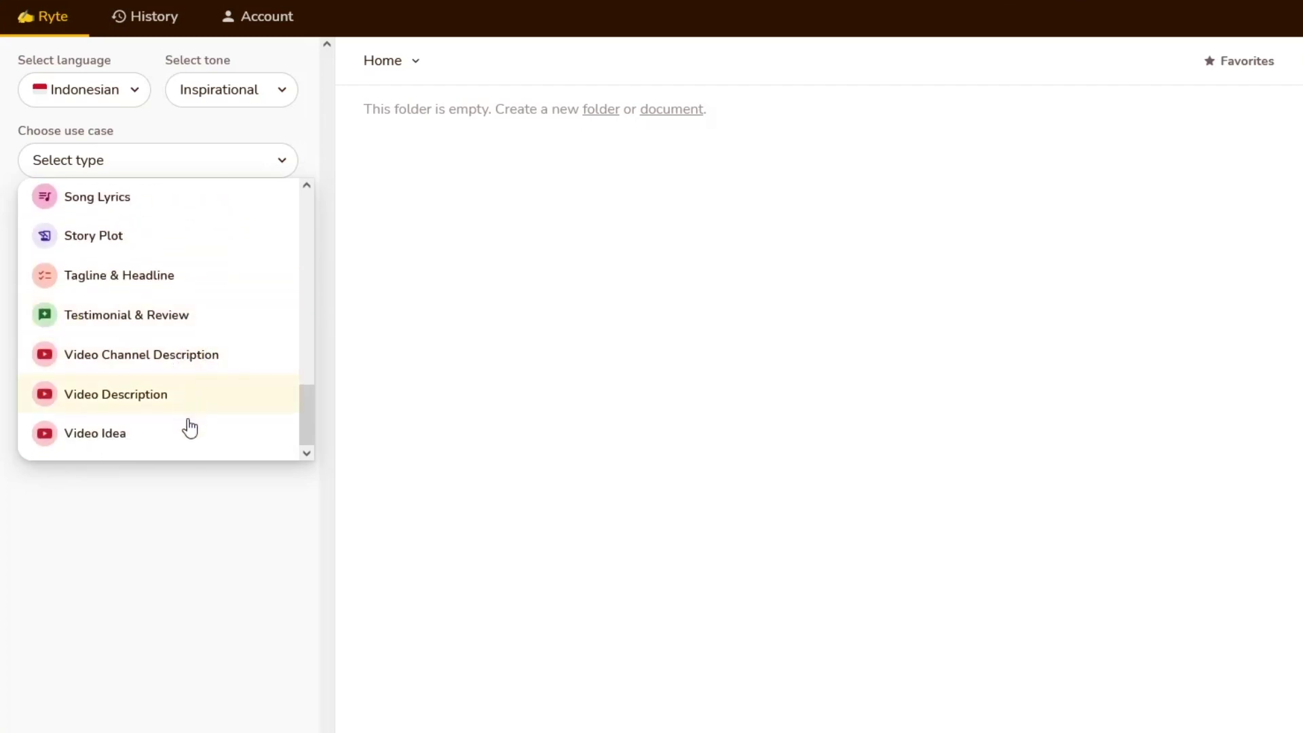
scroll(226, 370, "up", 3)
scroll(226, 370, "up", 5)
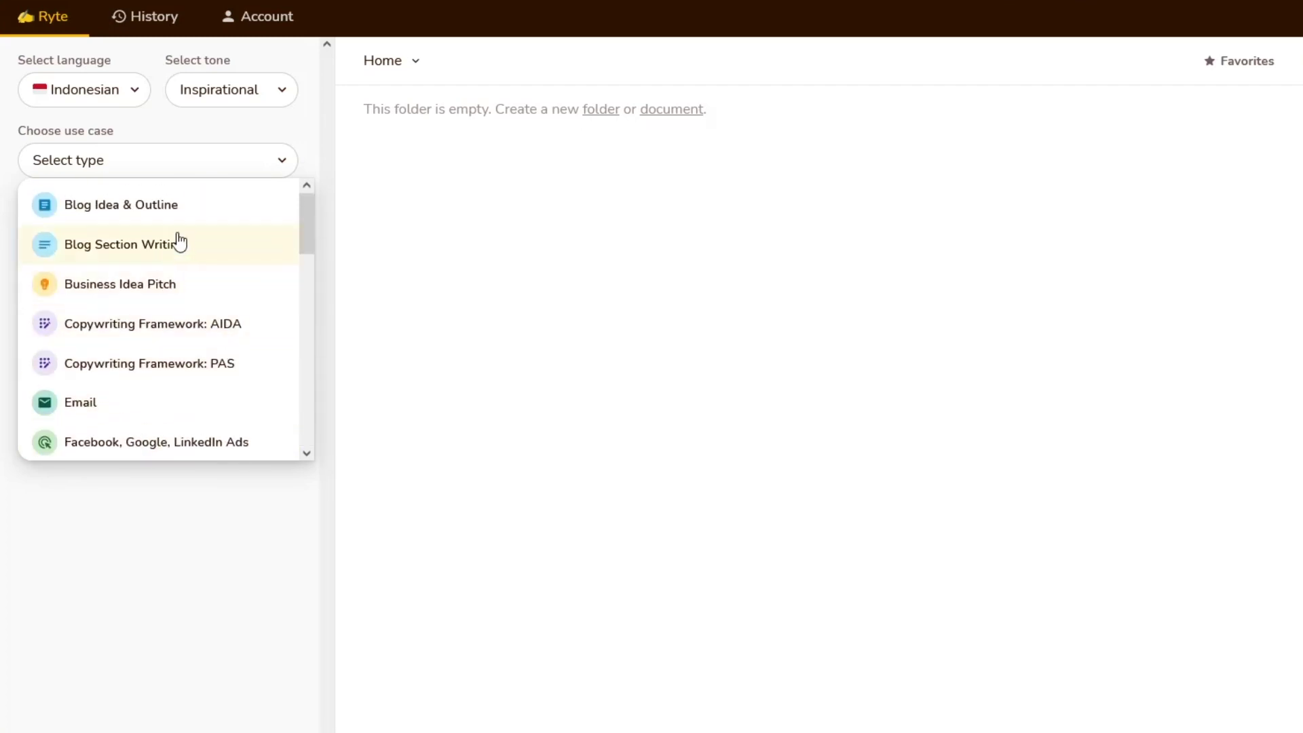
left_click(180, 212)
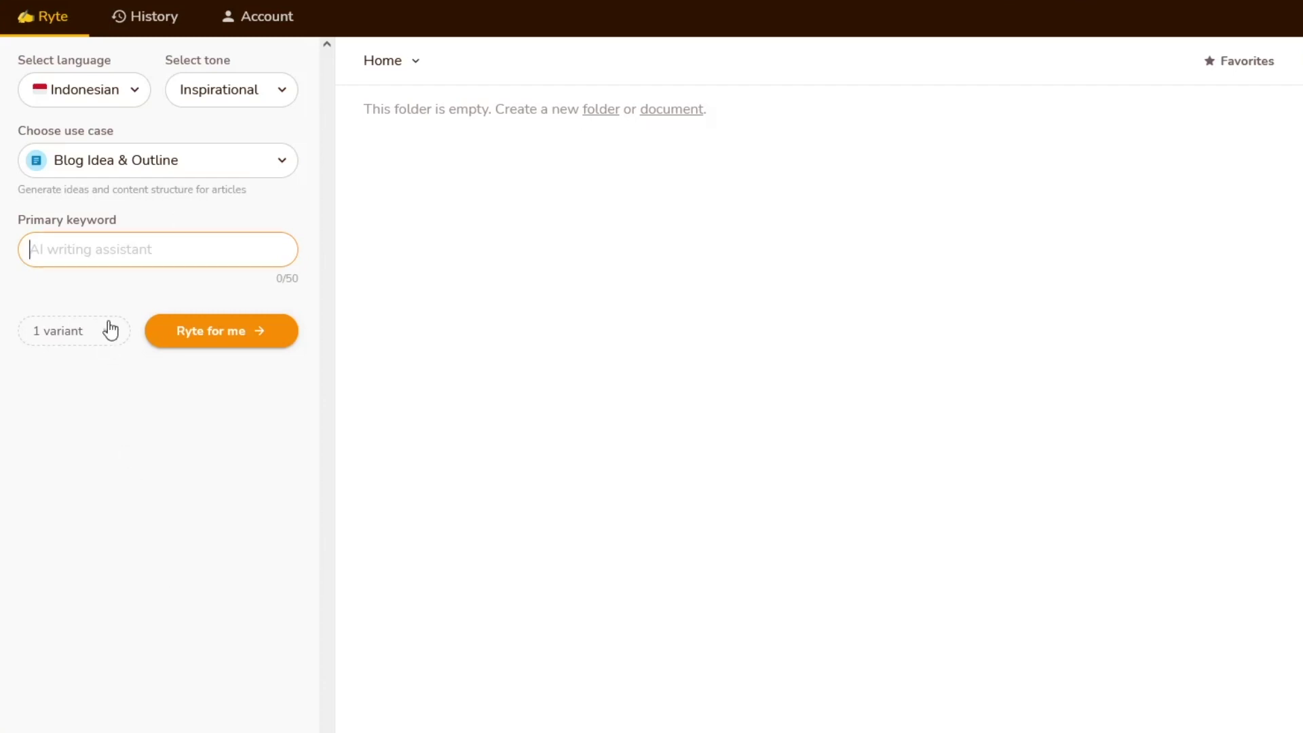
Generate 2 variants of the blog outline for the primary keyword "motivasi diri agar tidak malas".
type("motivasi diri agar tidak malas")
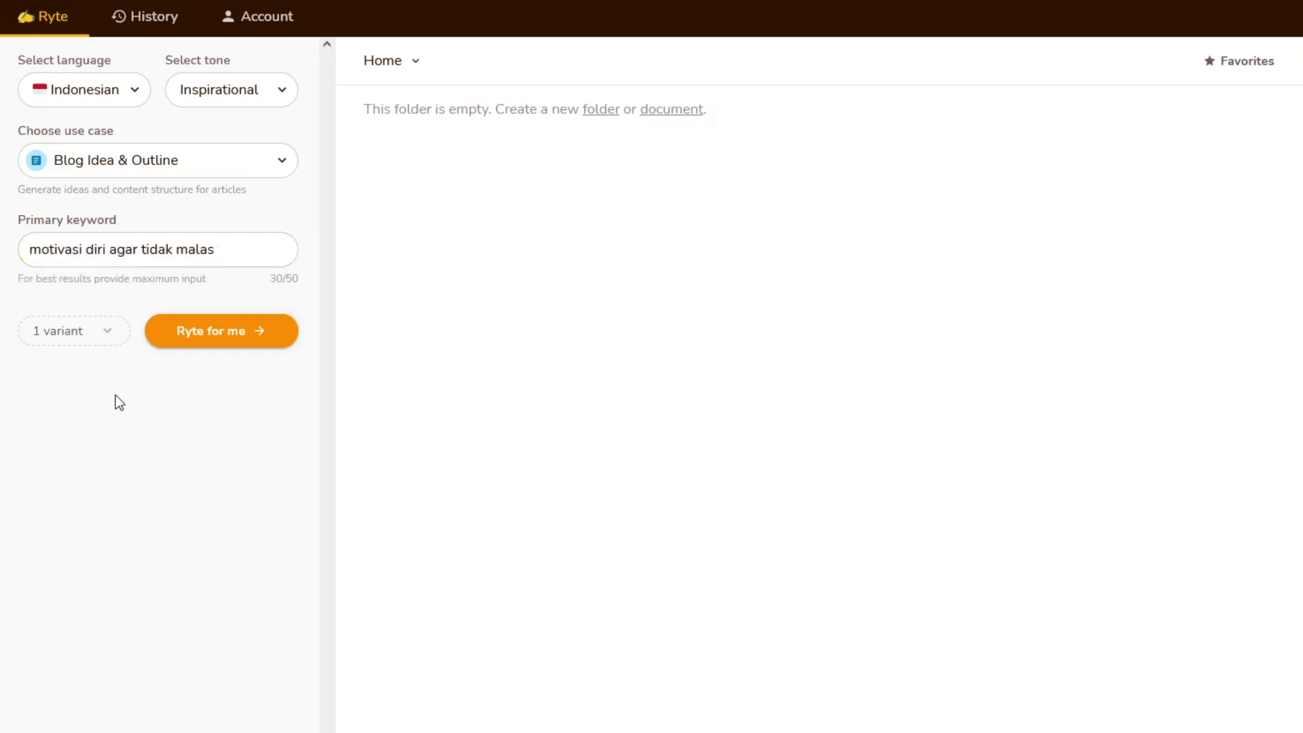
left_click(109, 332)
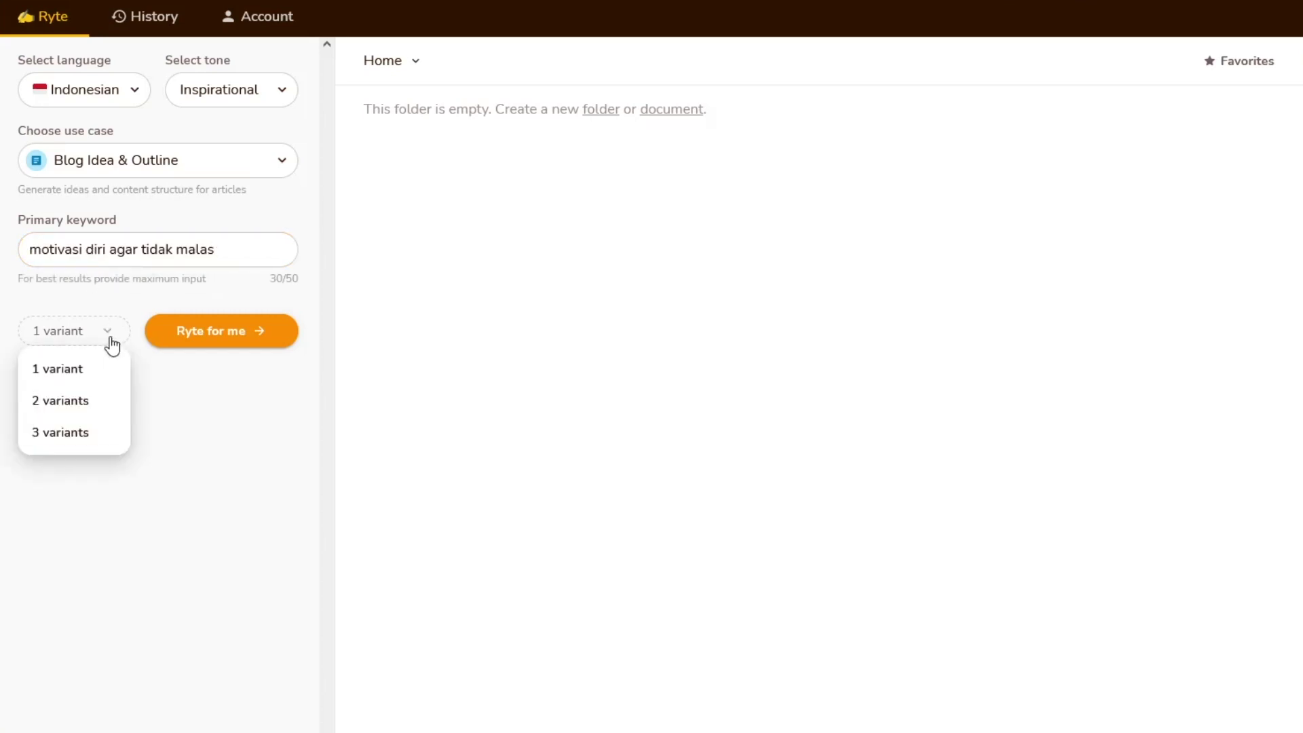
left_click(80, 407)
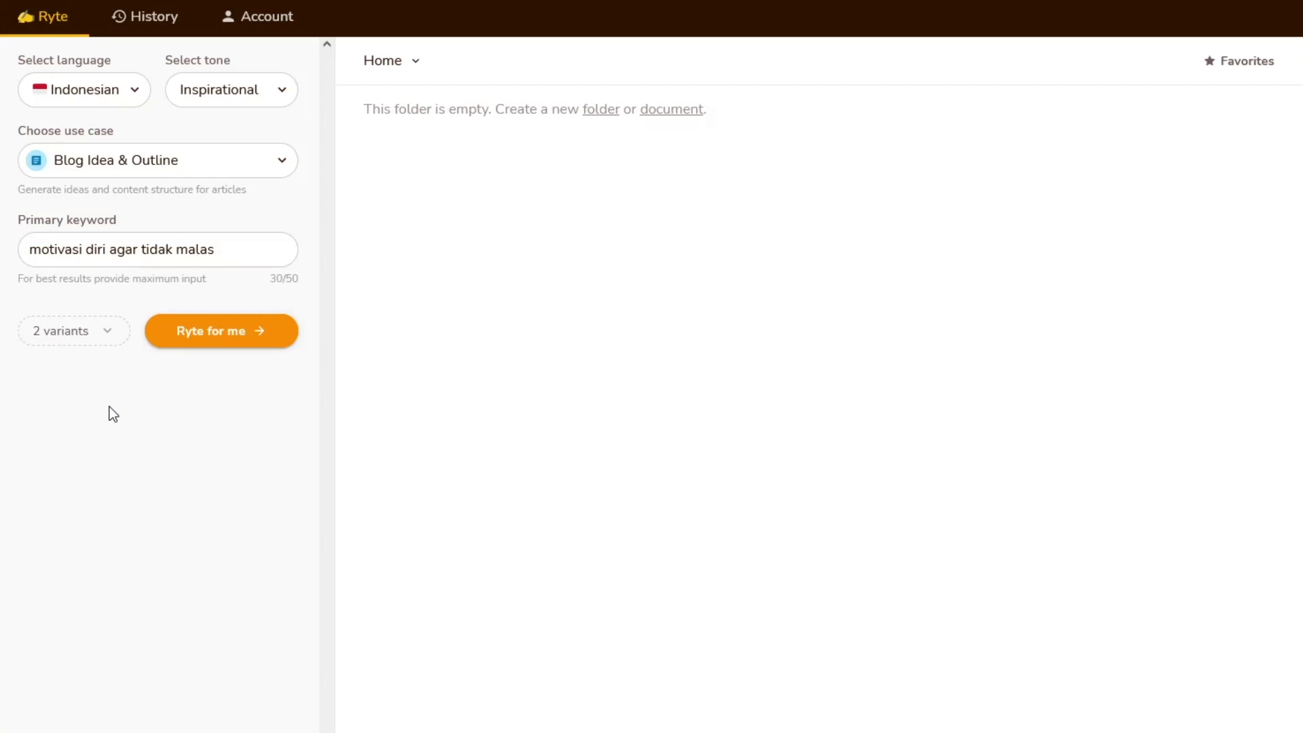
left_click(209, 339)
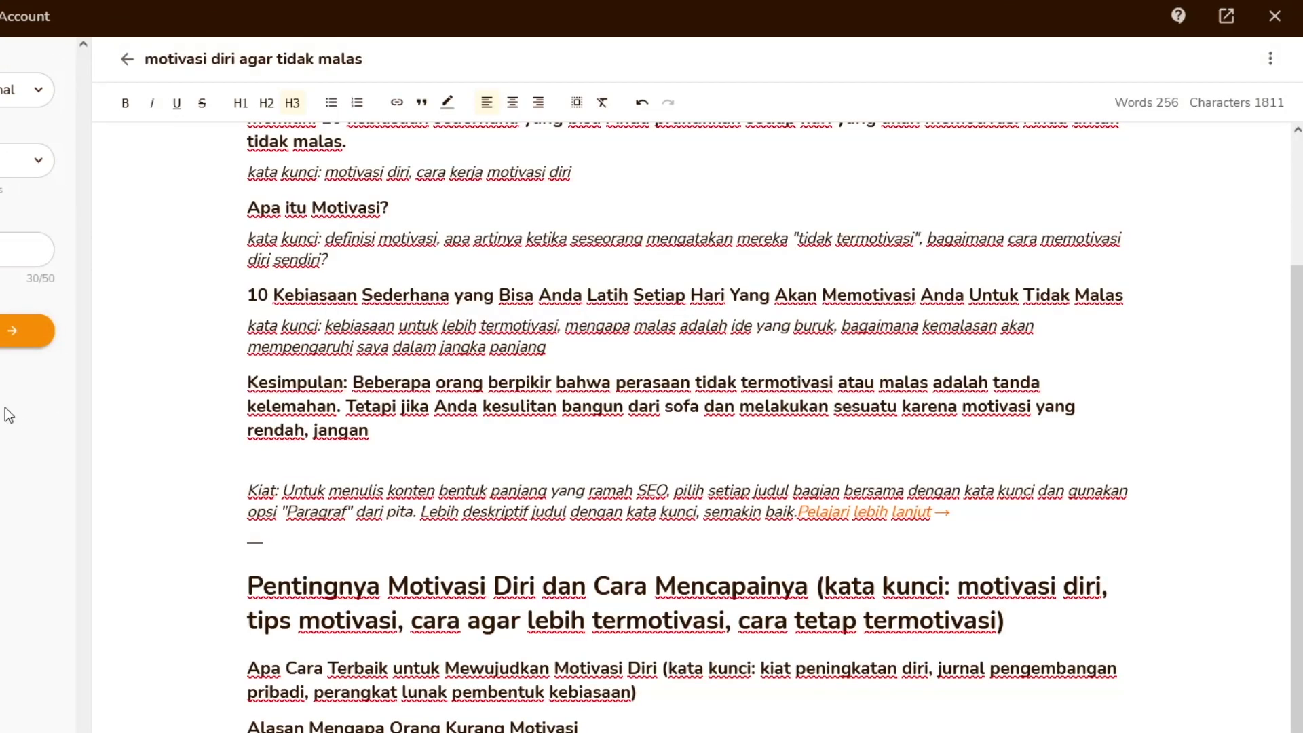
Delete the whole first outline variant, from the "Bagaimana Meyakinkan Diri Anda" title through the "Kiat" tip.
scroll(440, 459, "up", 3)
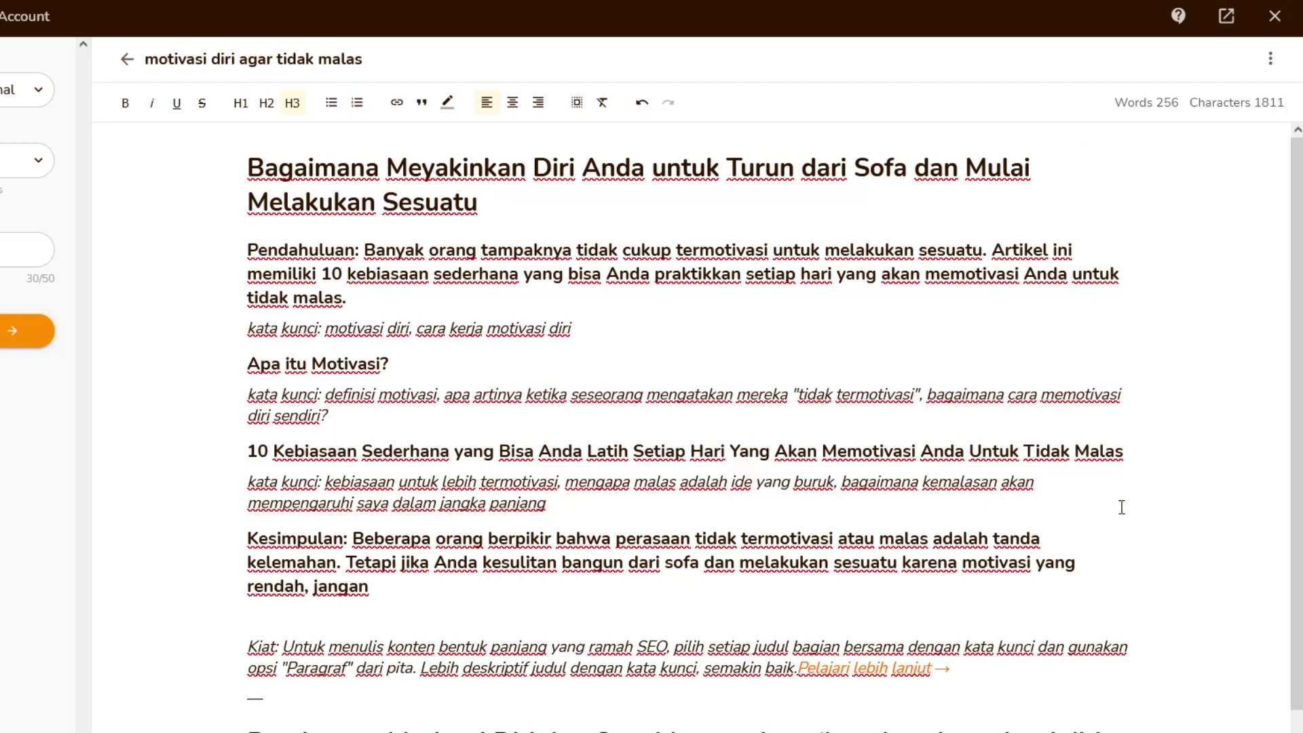
scroll(635, 385, "down", 3)
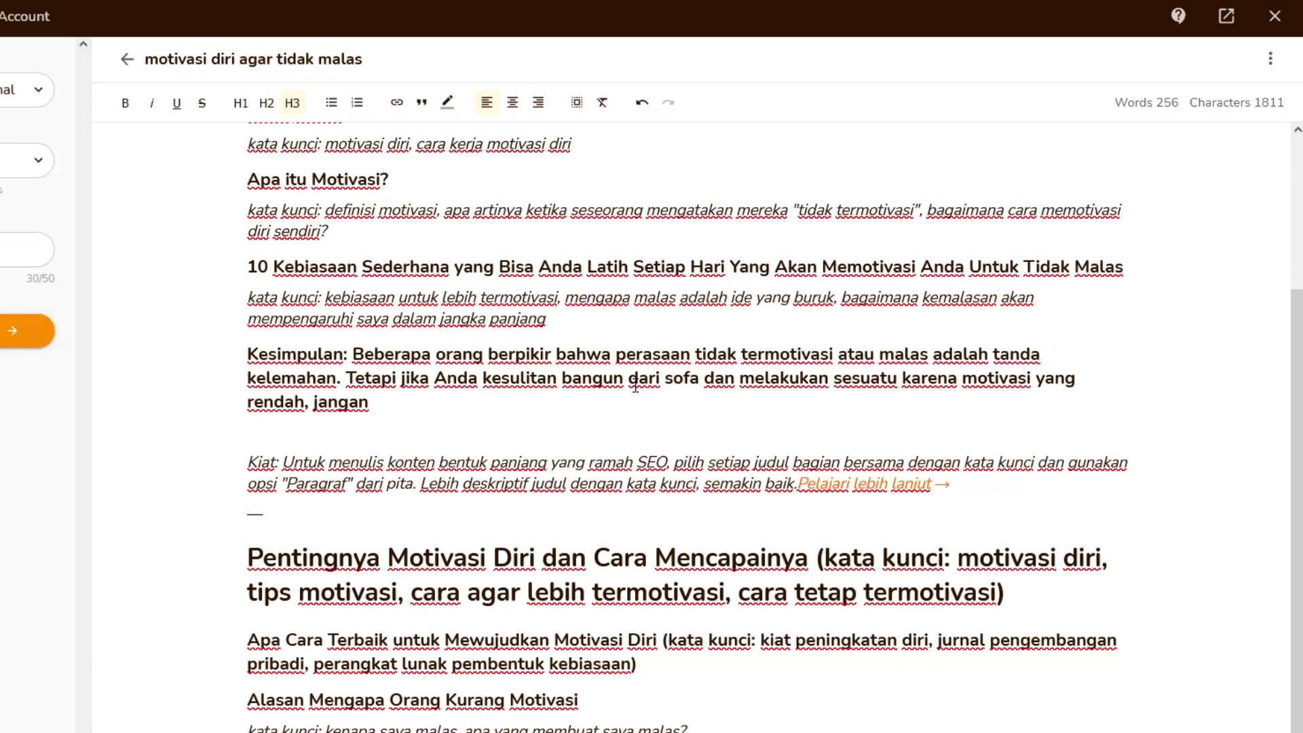
scroll(636, 386, "up", 3)
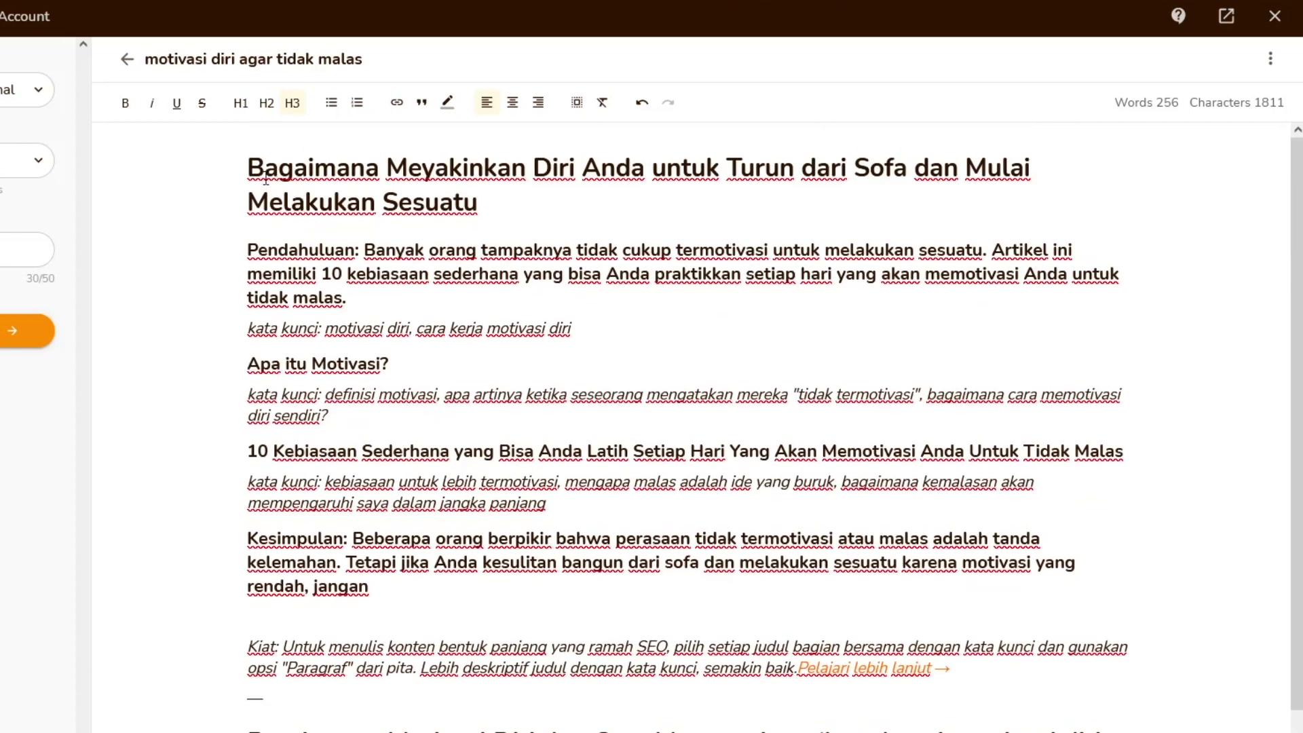
left_click_drag(249, 163, 960, 674)
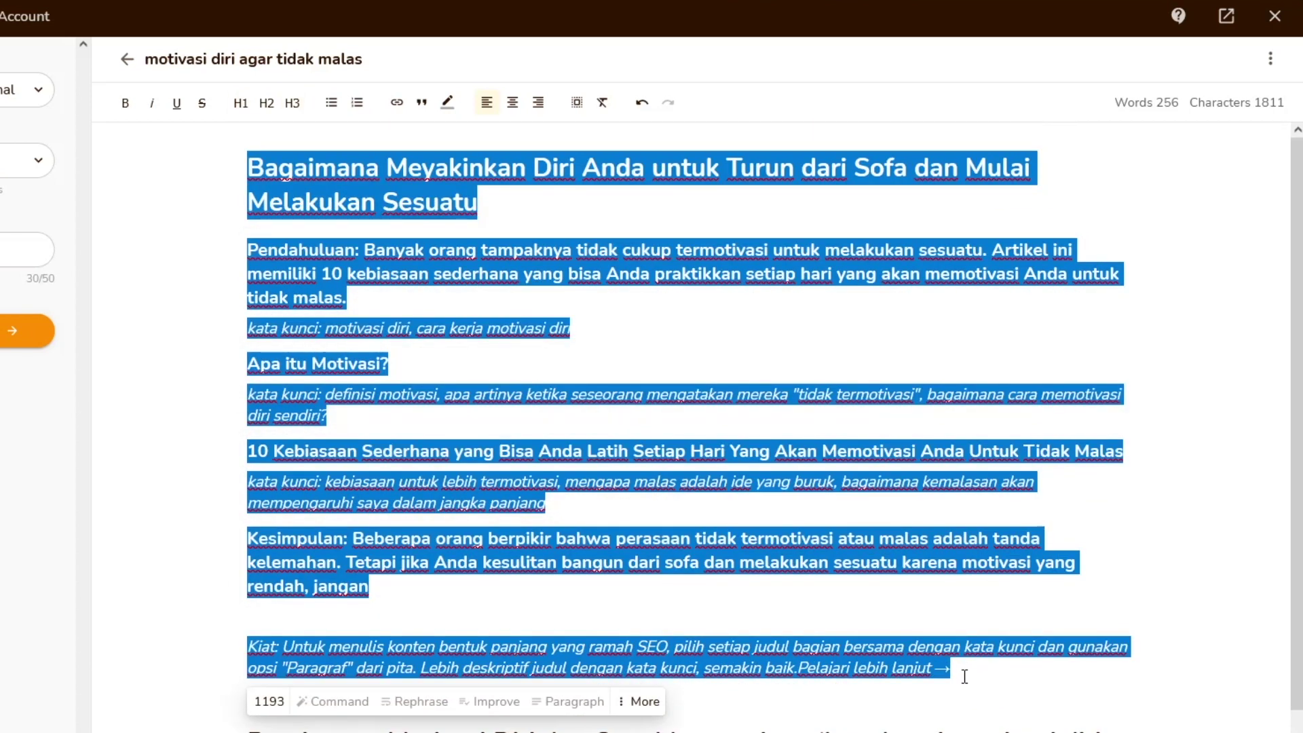
key("BackSpace")
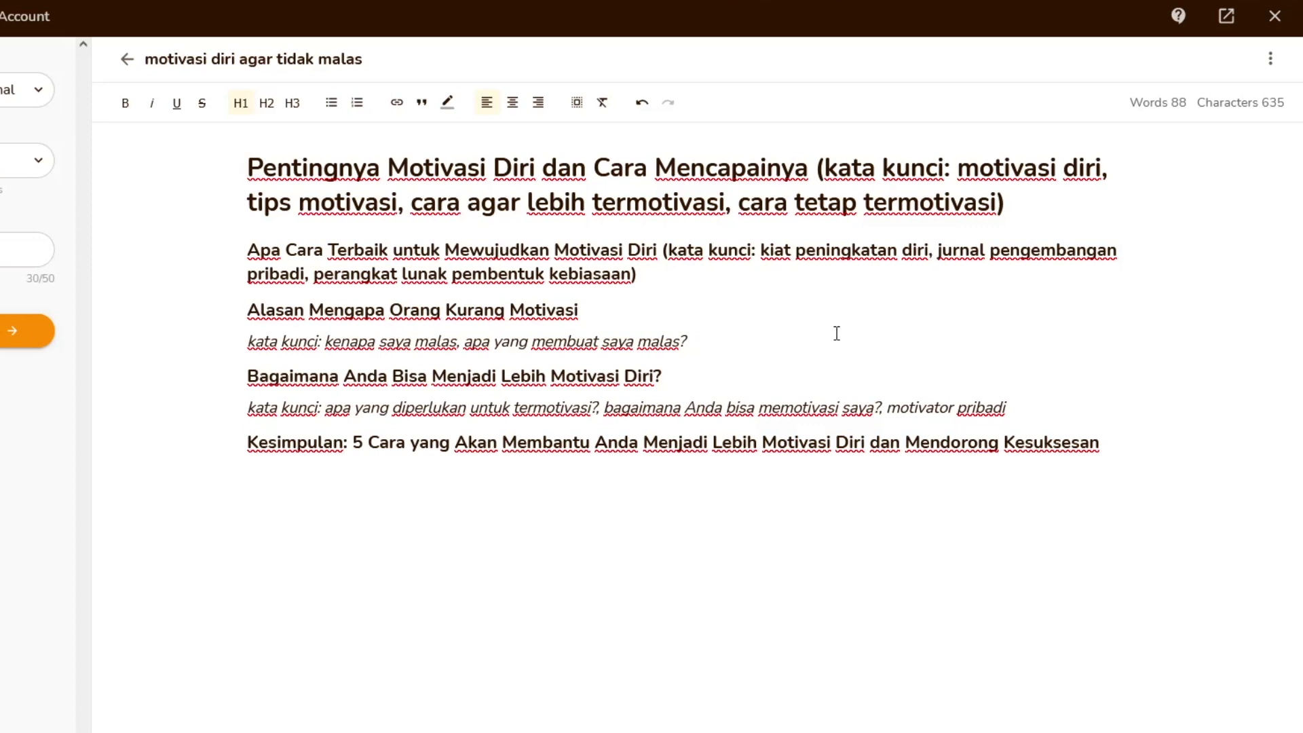
Remove all the "kata kunci" keyword notes from the remaining outline, keeping only the title and section headings.
left_click_drag(810, 169, 1033, 201)
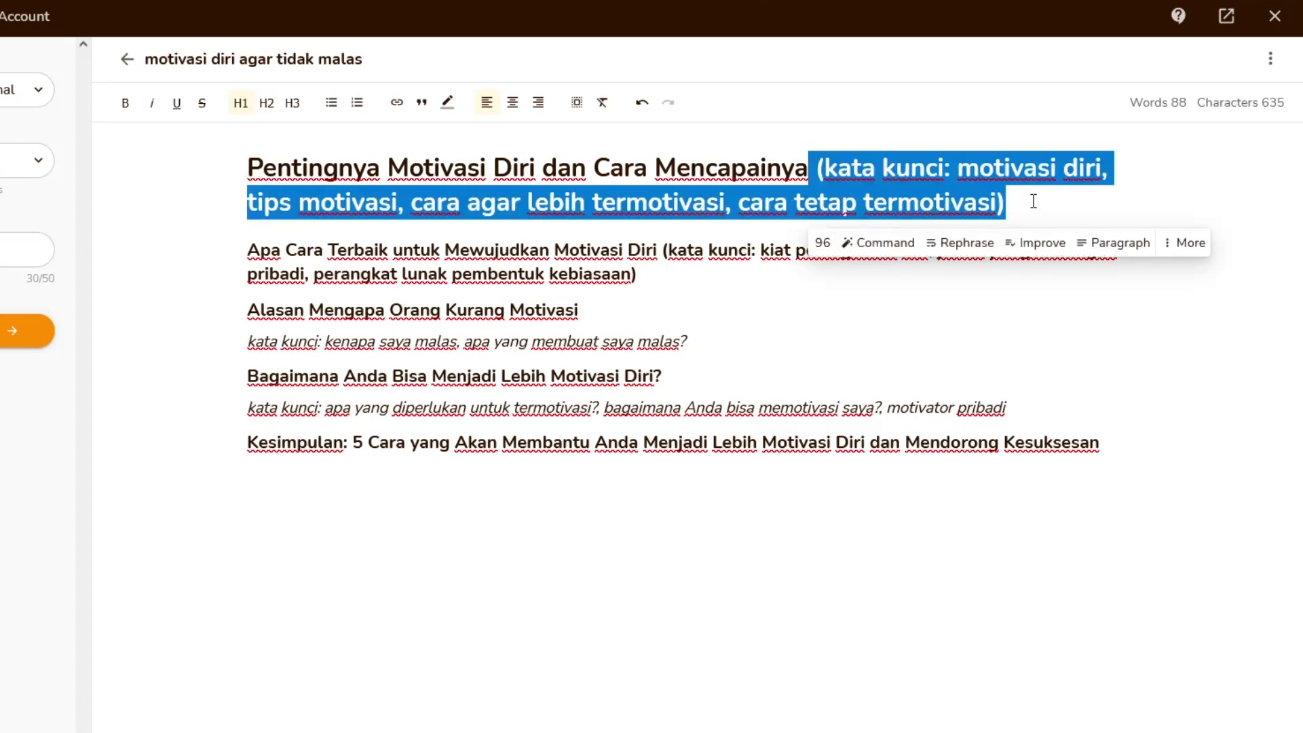
key("BackSpace")
left_click_drag(661, 215, 683, 236)
key("BackSpace")
left_click_drag(249, 283, 731, 285)
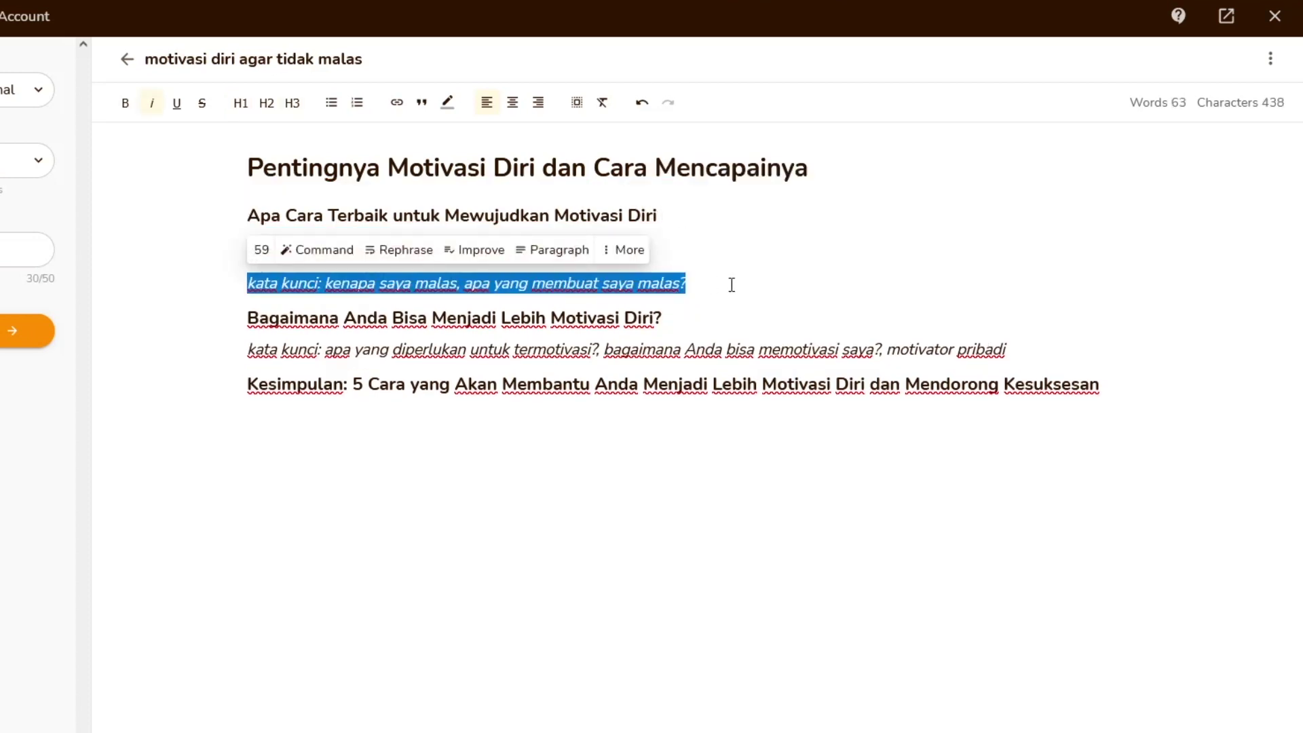
key("BackSpace")
triple_click(263, 317)
key("BackSpace")
left_click(757, 212)
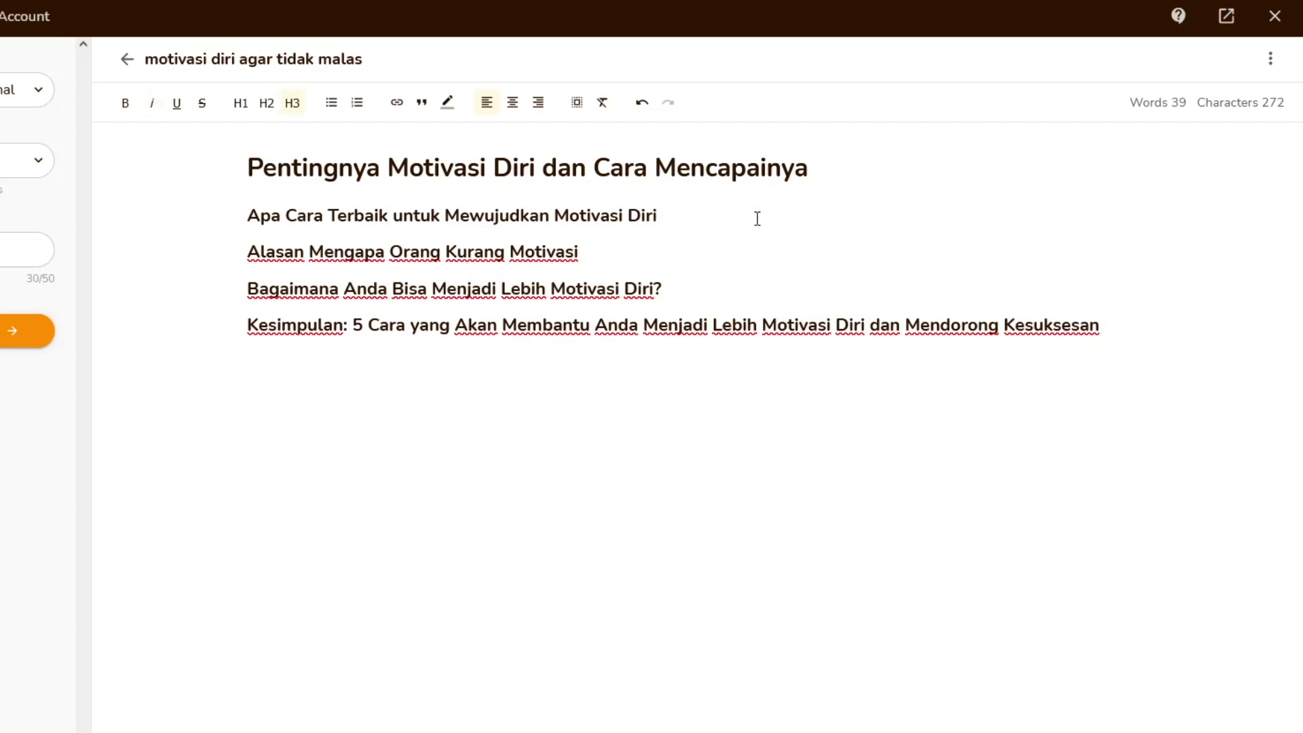
Generate paragraphs with the Paragraph tool for the section headings on achieving self-motivation, why people lack motivation, and becoming more self-motivated.
left_click_drag(251, 216, 659, 207)
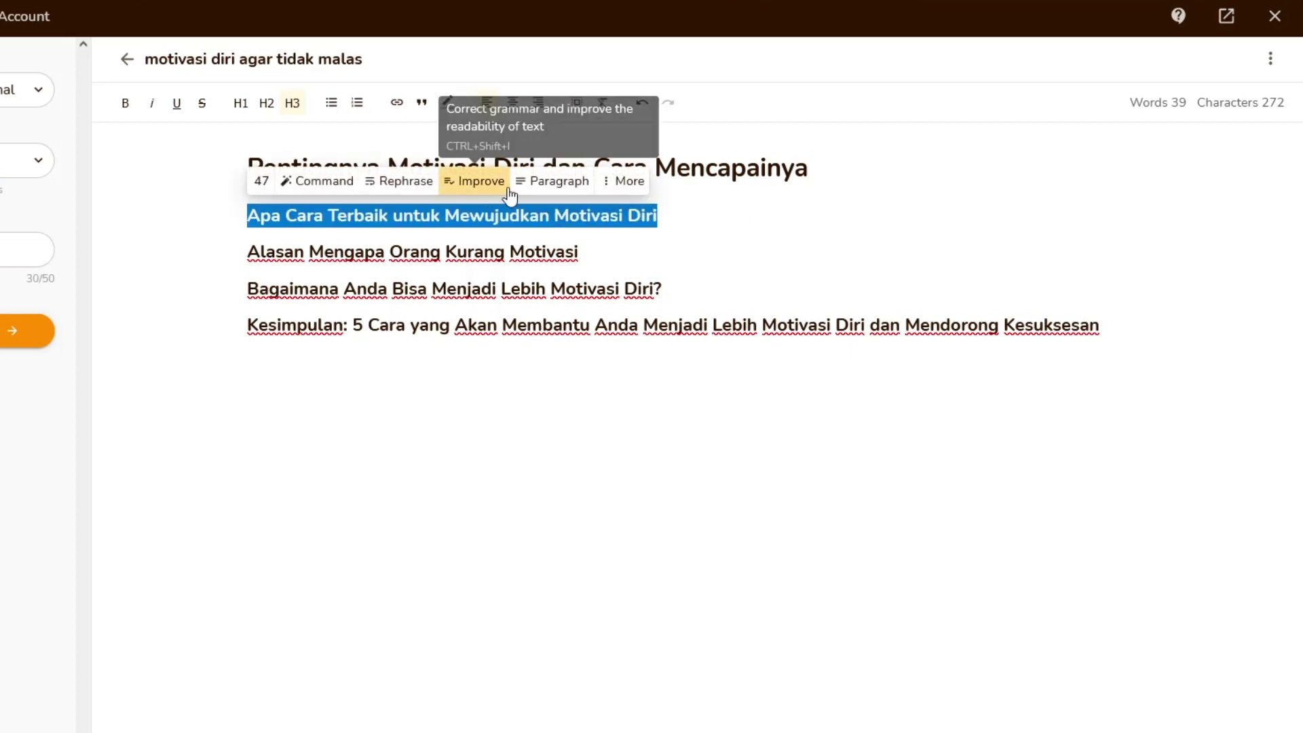
left_click(549, 193)
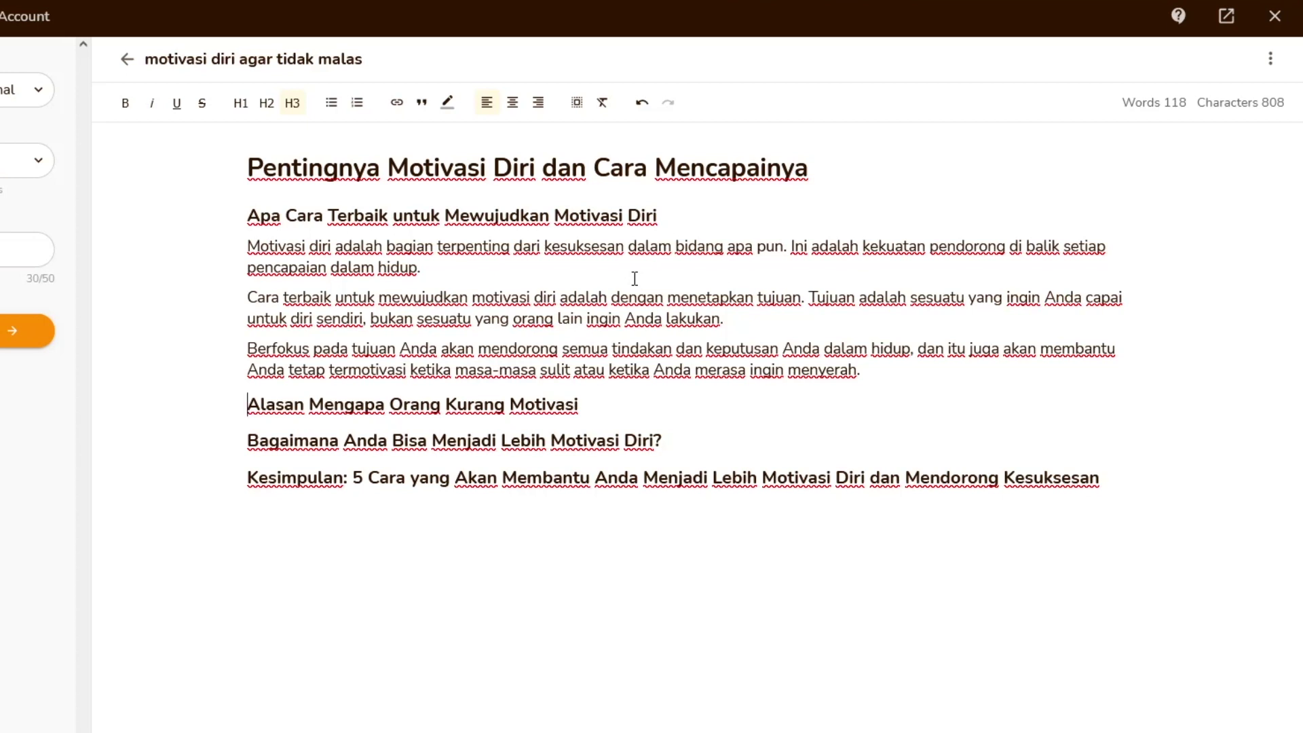
triple_click(245, 404)
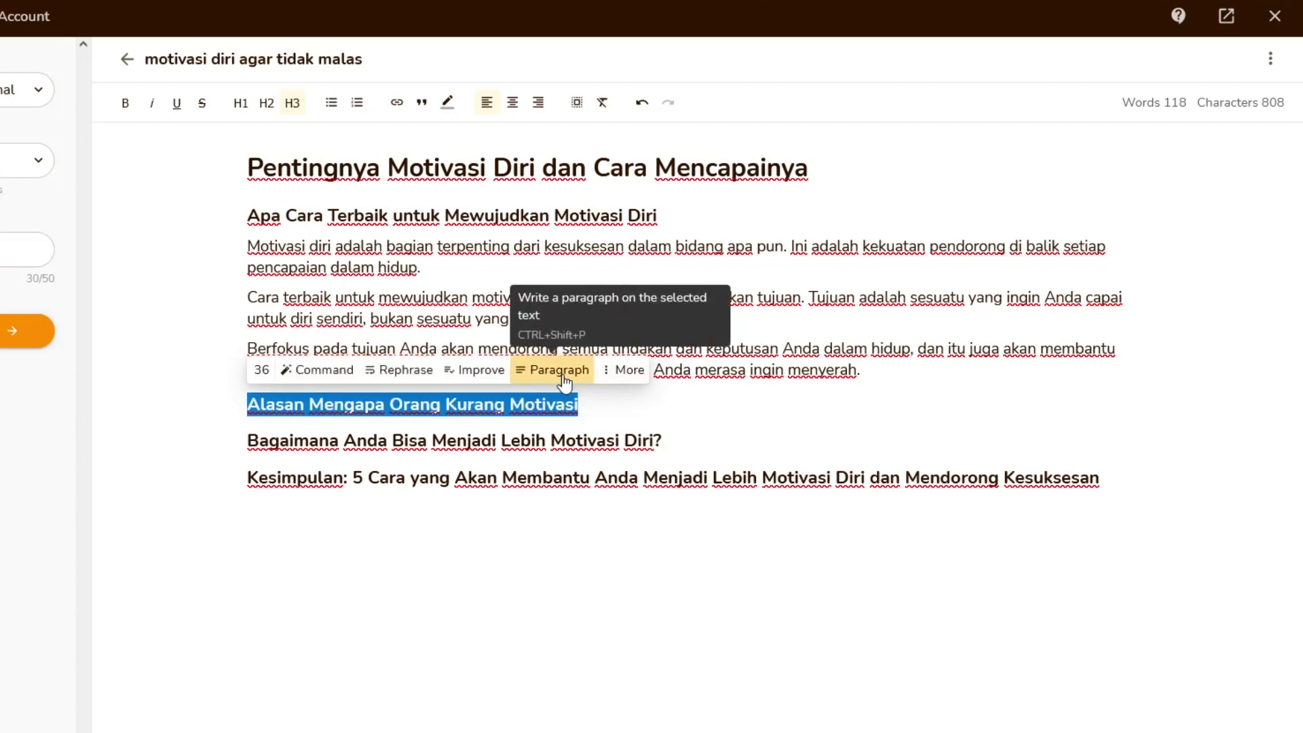
left_click(559, 372)
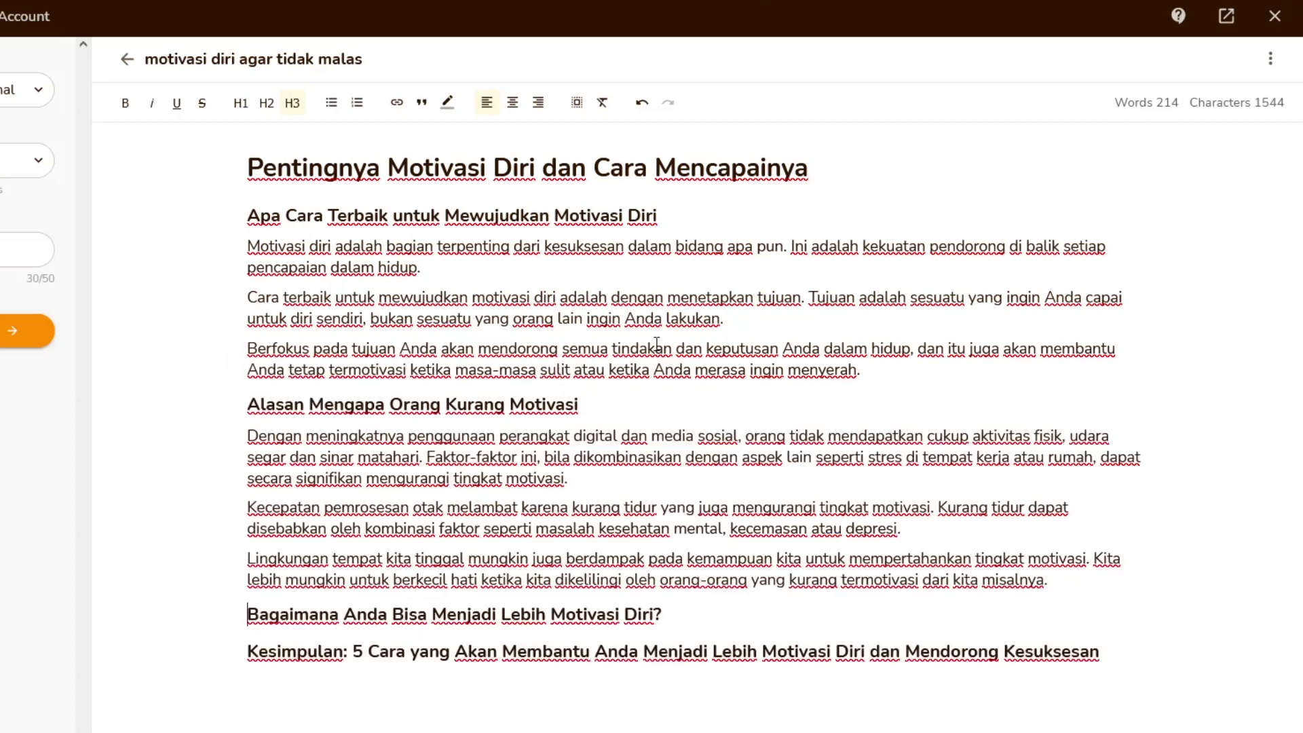
triple_click(485, 615)
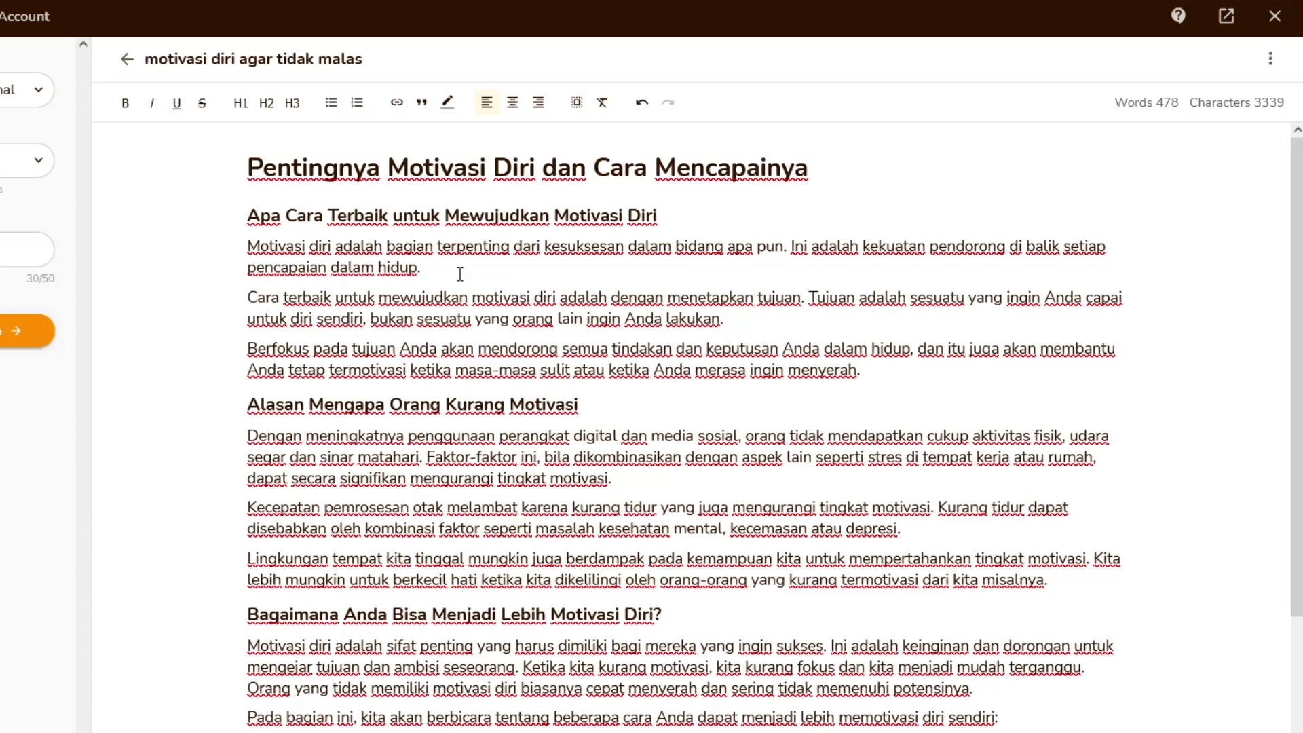
left_click(250, 167)
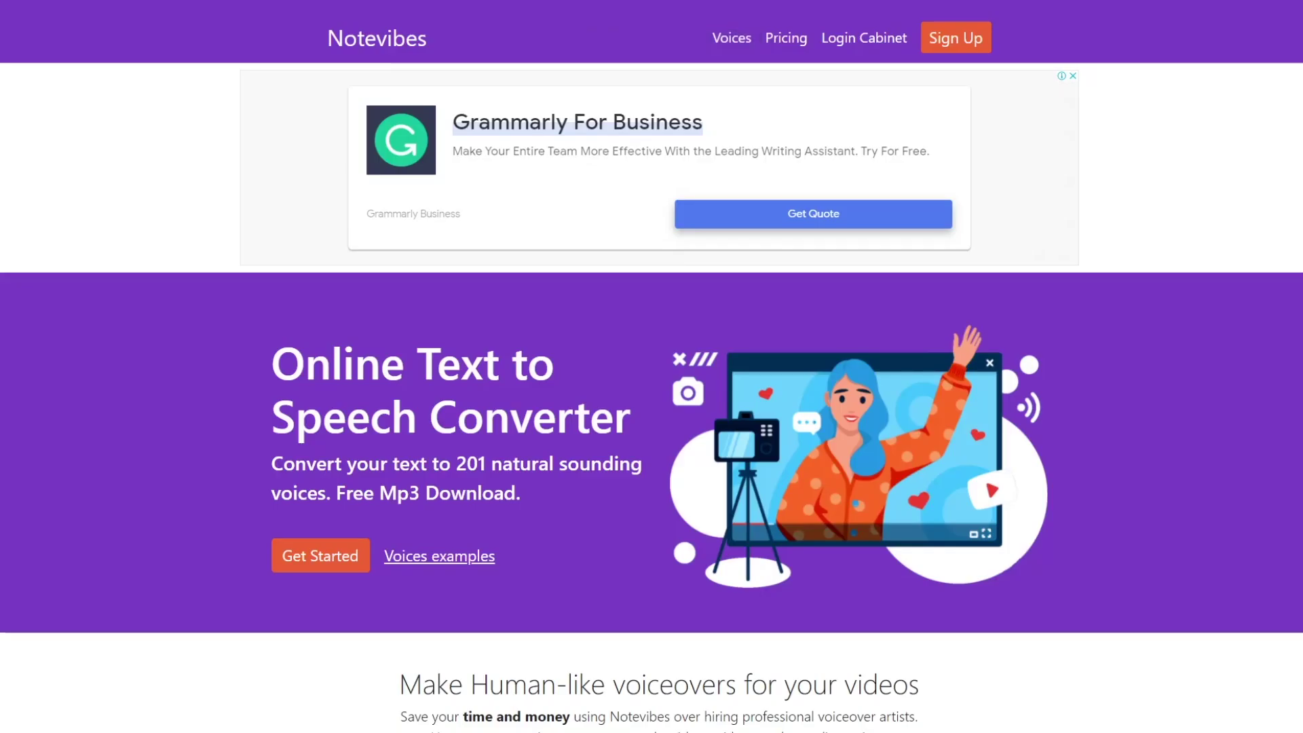
Look through the Notevibes and Amazon Polly text-to-speech web pages.
scroll(652, 366, "down", 8)
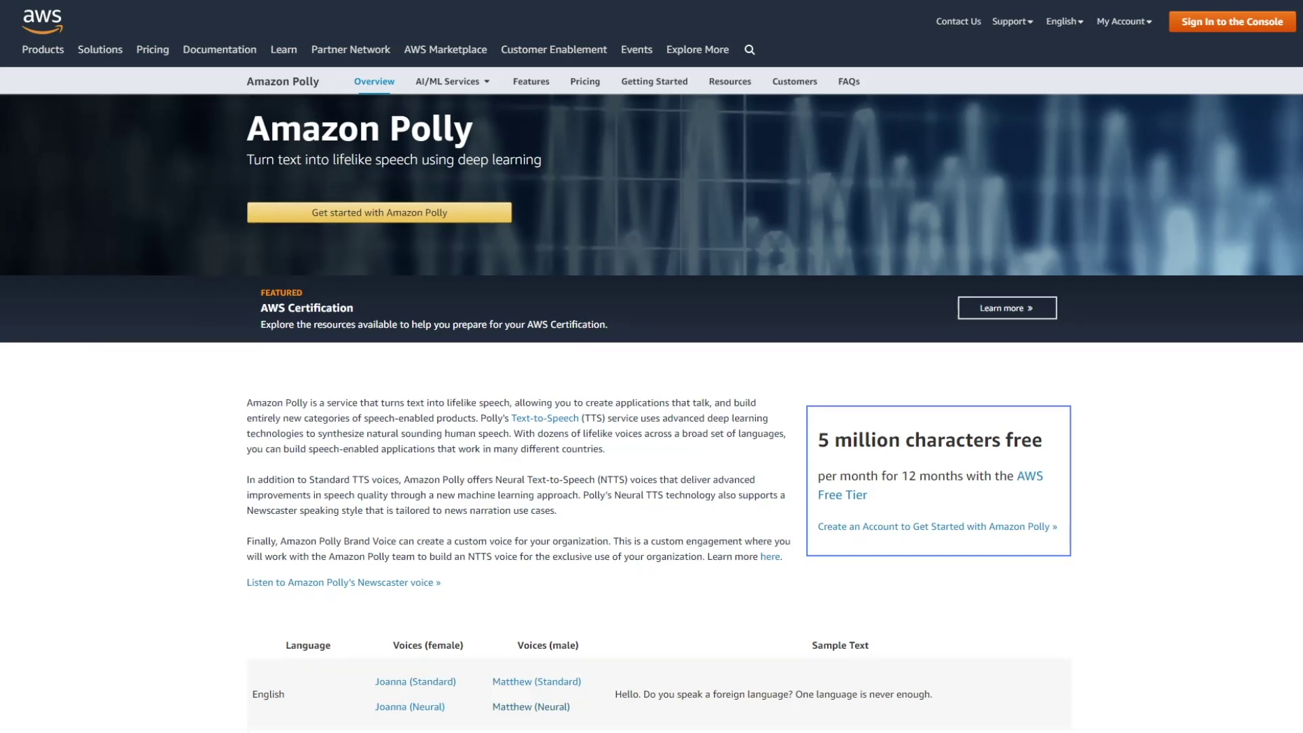
scroll(652, 407, "down", 6)
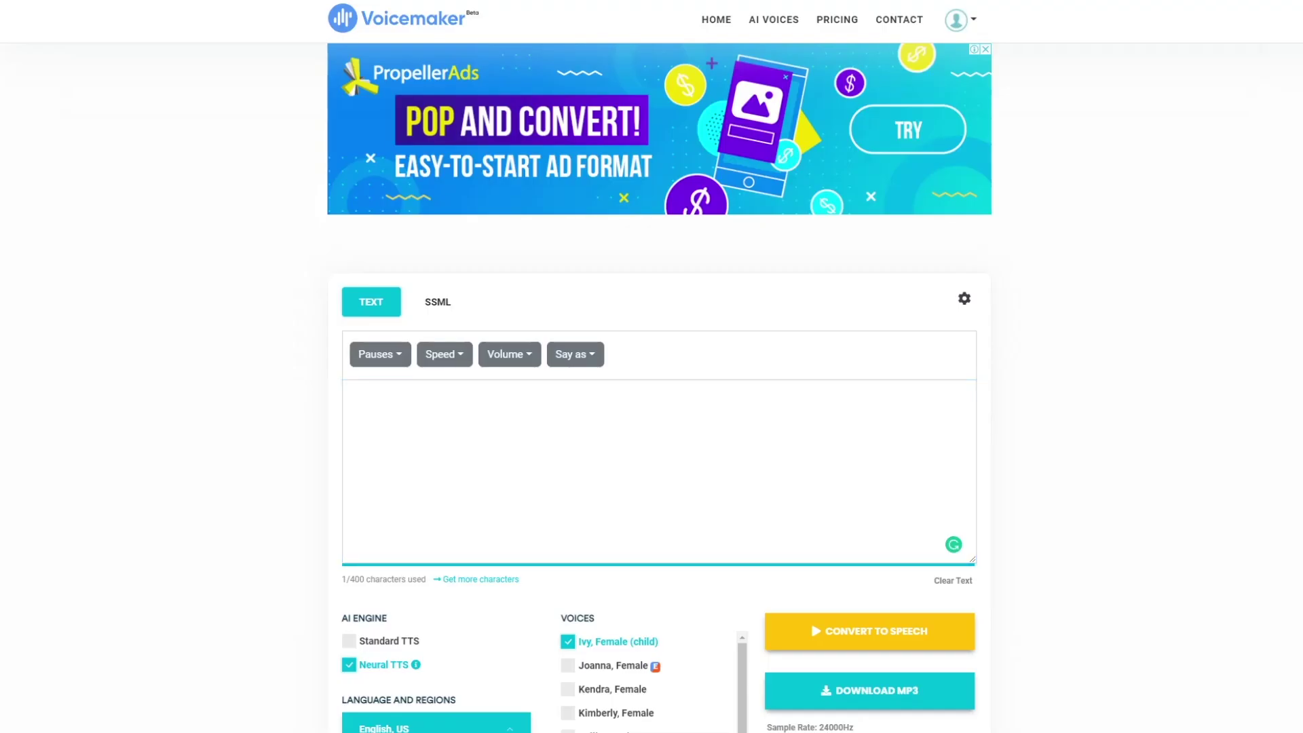
Enter the "Apa Cara Terbaik untuk Mewujudkan Motivasi Diri" heading and its paragraph as the speech text, and set the voice language to Indonesian.
left_click(532, 401)
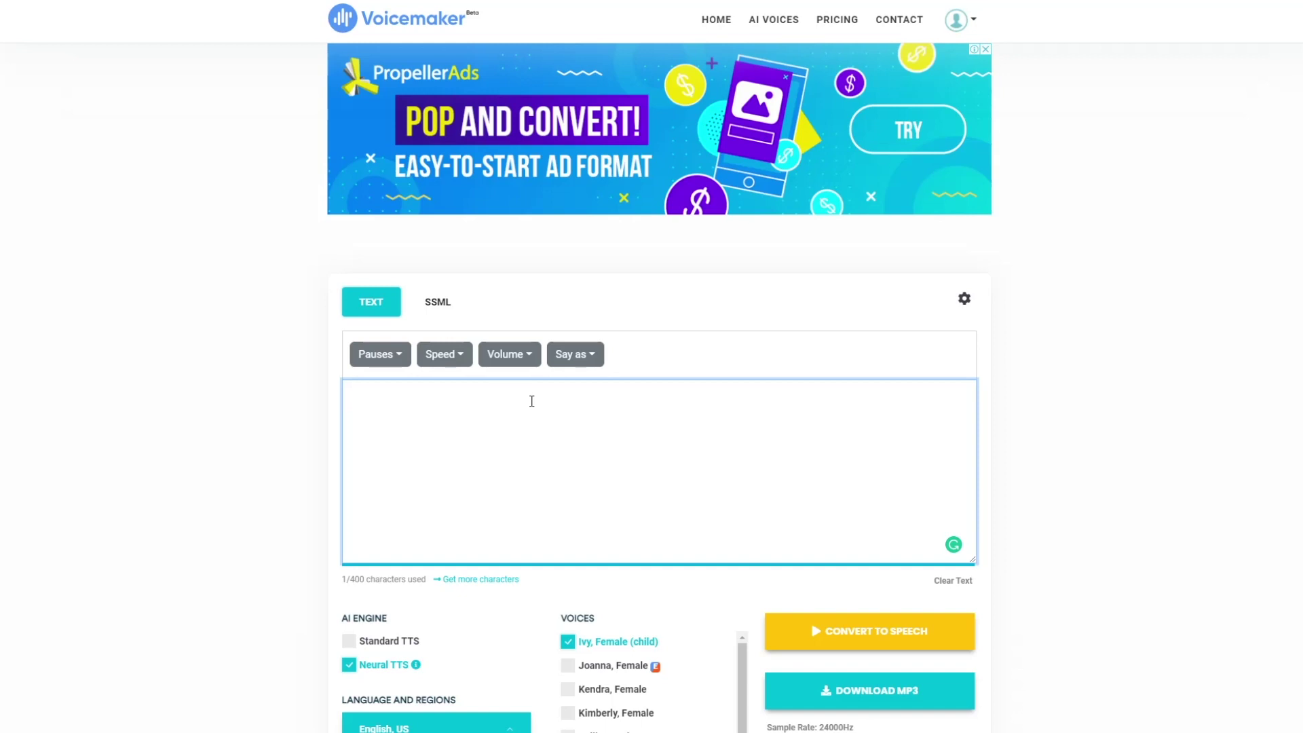
type("Apa Cara Terbaik untuk Mewujudkan Motivasi Diri. Motivasi diri adalah bagian terpenting dari kesuksesan dalam bidang apa pun. Ini adalah kekuatan pendorong di balik setiap pencapaian dalam hidup. Cara terbaik untuk mewujudkan motivasi diri adalah dengan menetapkan tujuan. Tujuan adalah sesuatu yang ingin Anda capai untuk diri sendiri, bukan sesuatu yang orang lain ingin Anda lakukan.")
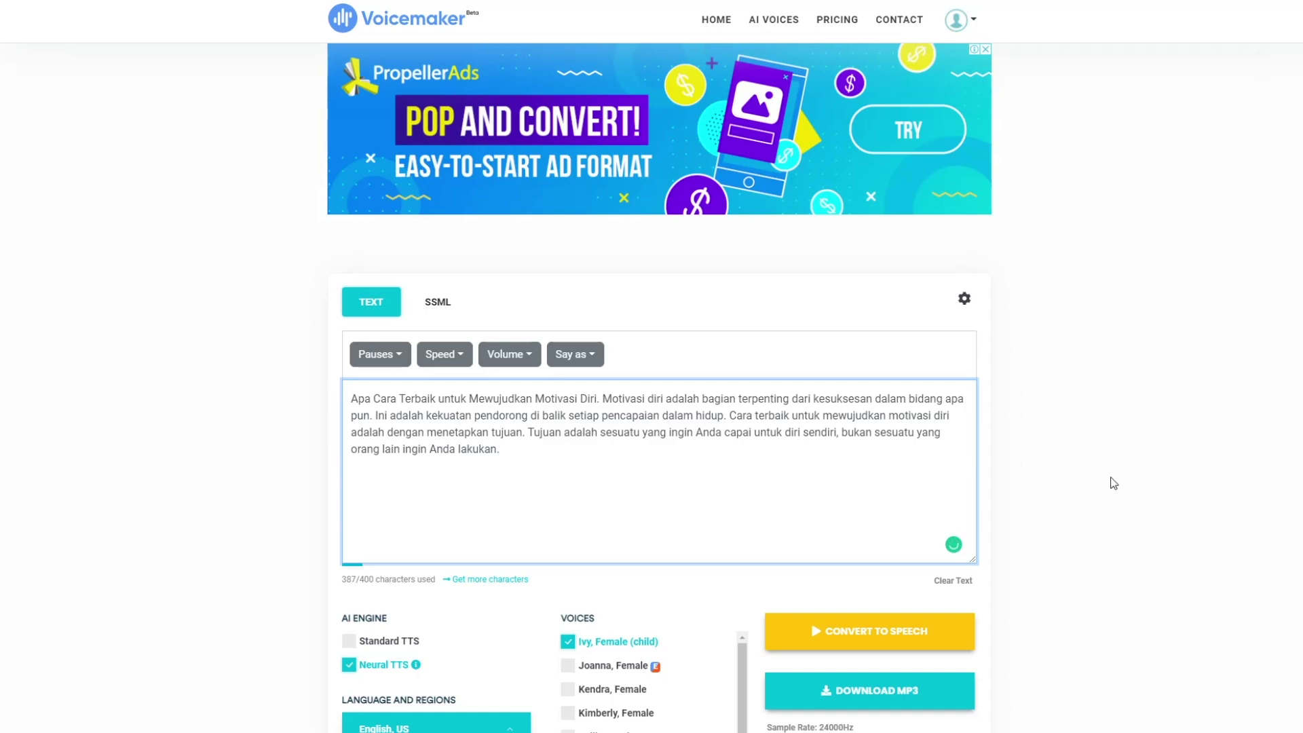
scroll(1105, 480, "down", 5)
left_click(434, 309)
scroll(428, 377, "down", 3)
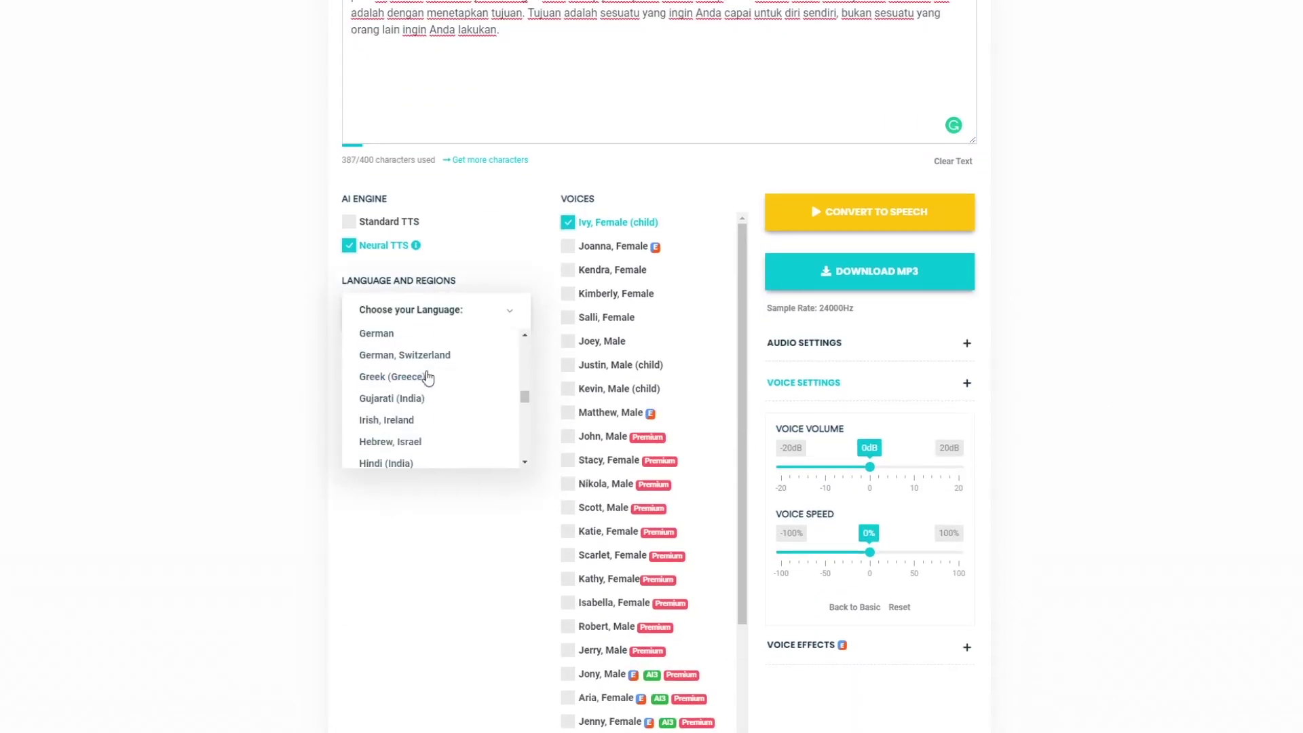
scroll(428, 378, "down", 2)
left_click(416, 370)
scroll(540, 398, "up", 4)
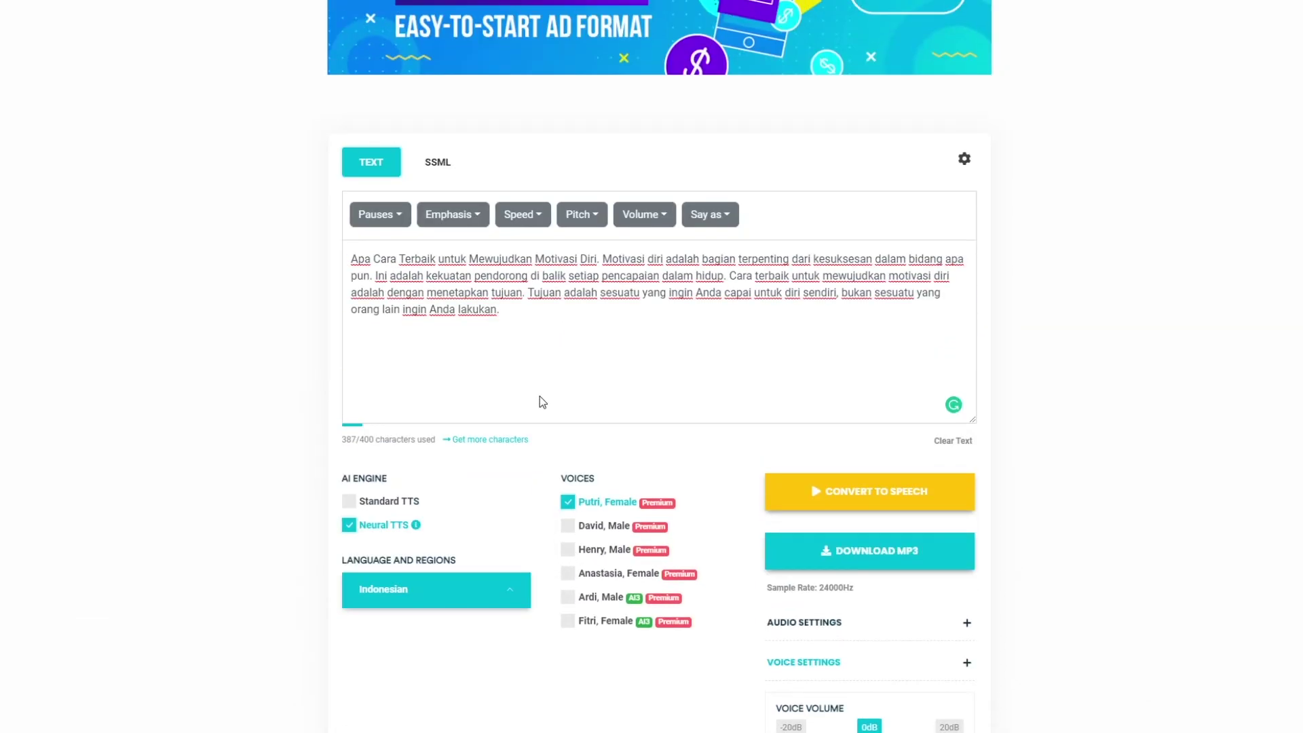
scroll(542, 397, "up", 2)
scroll(645, 428, "down", 1)
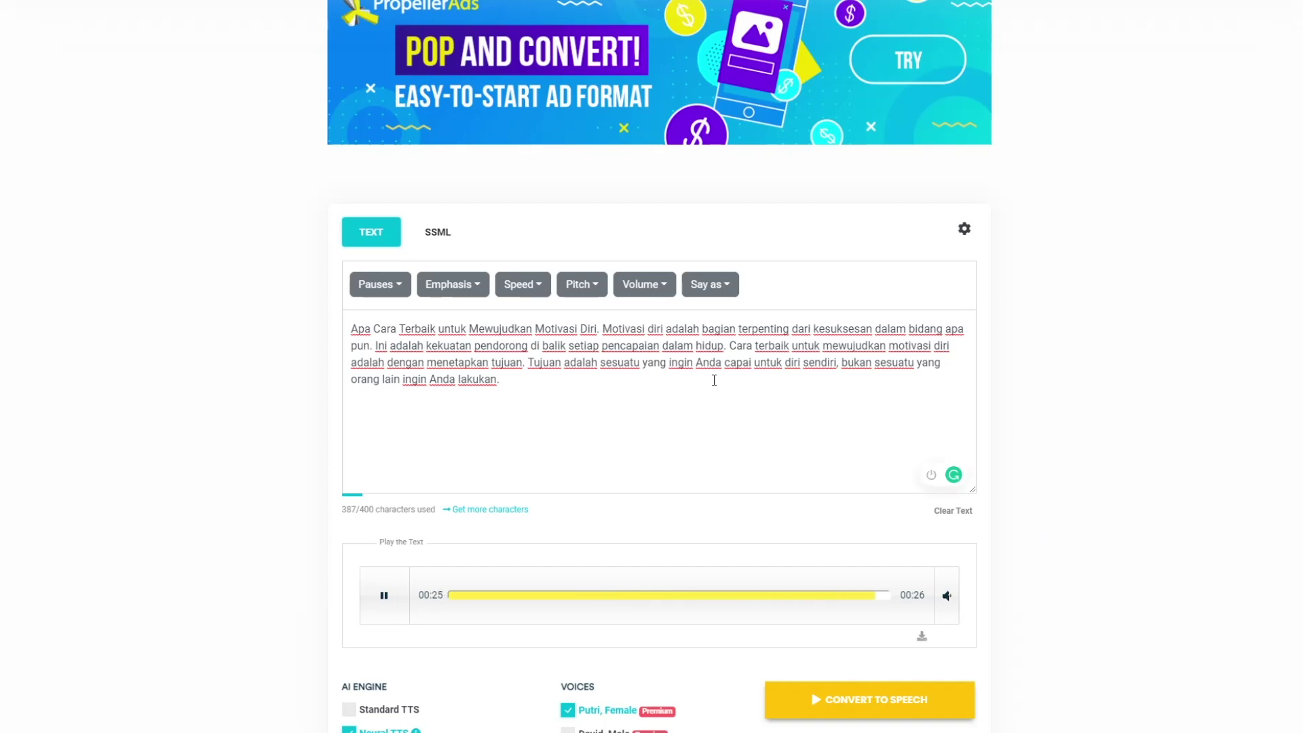
Delete the word "dalam" before "hidup" in the speech text, and download the speech as an MP3 into the PROJECT folder.
key("ctrl+BackSpace")
scroll(1039, 576, "down", 3)
scroll(1039, 577, "down", 1)
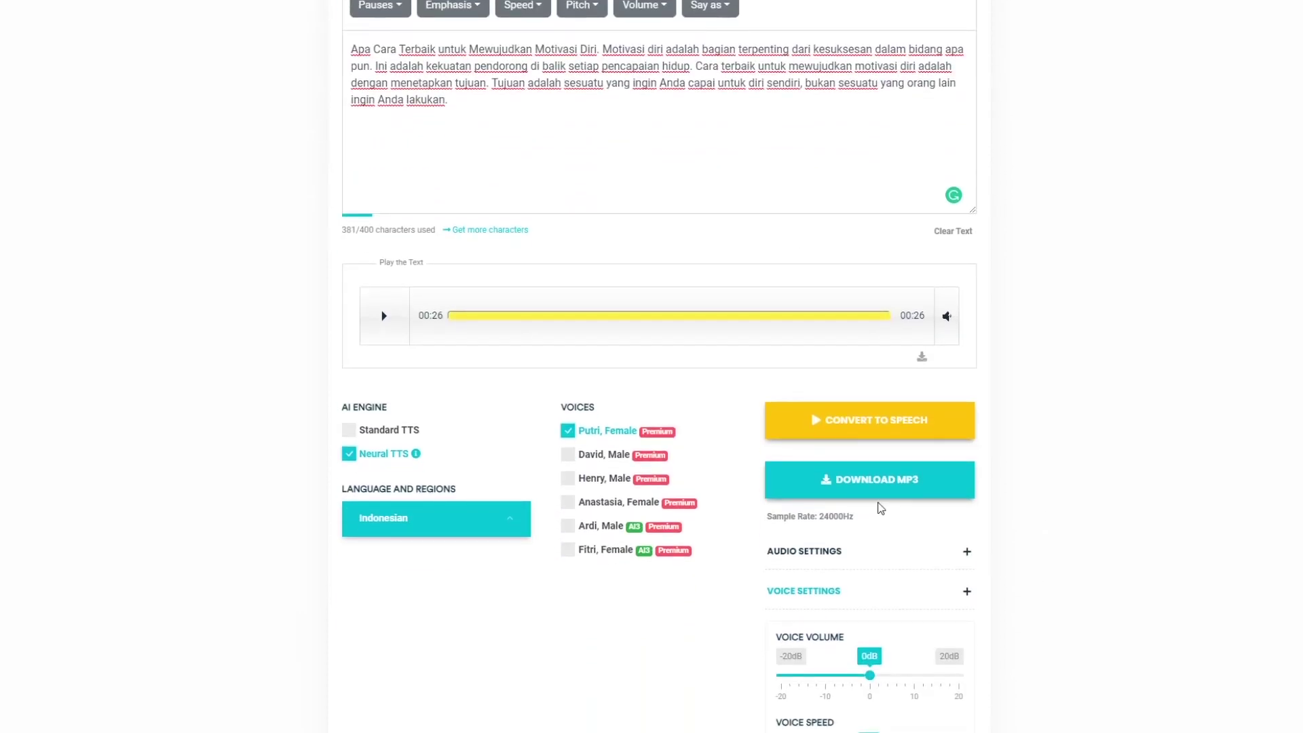
left_click(967, 494)
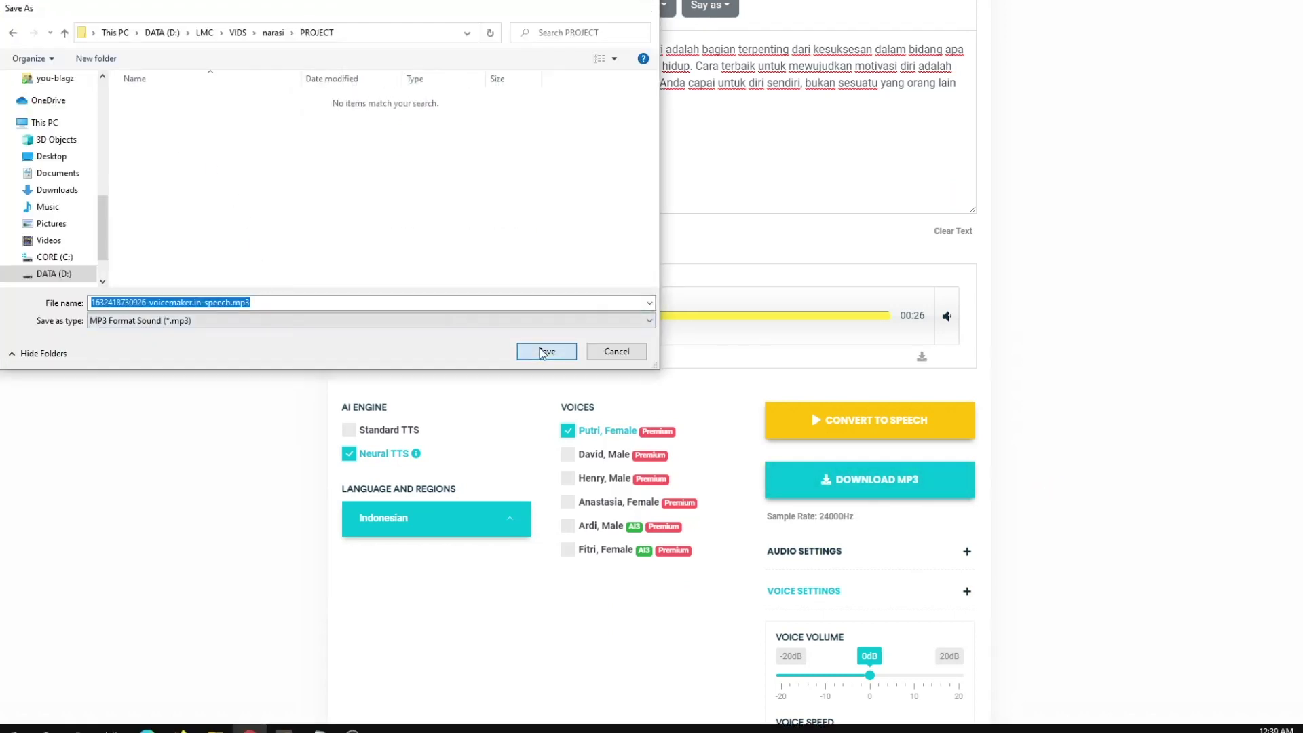
left_click(539, 348)
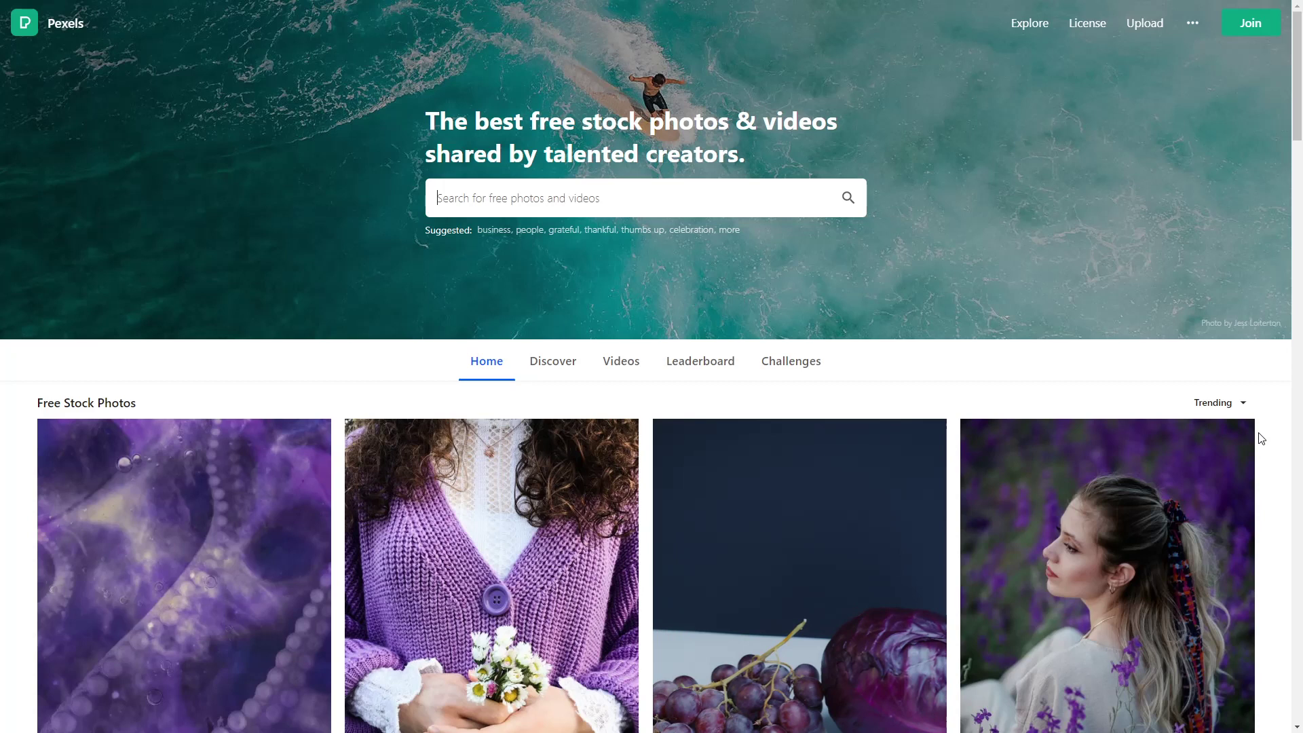
Search the free stock videos on Pexels for "motivation".
left_click(618, 364)
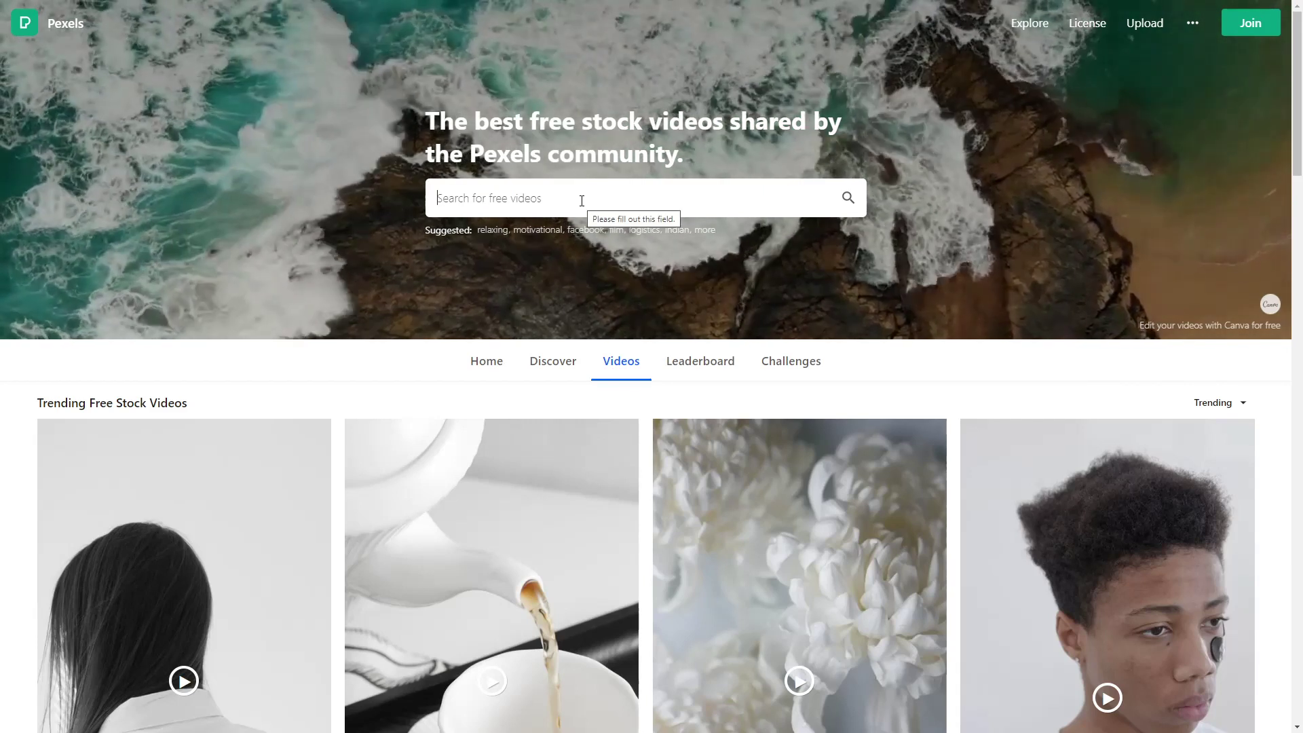
left_click(581, 199)
type("motivation")
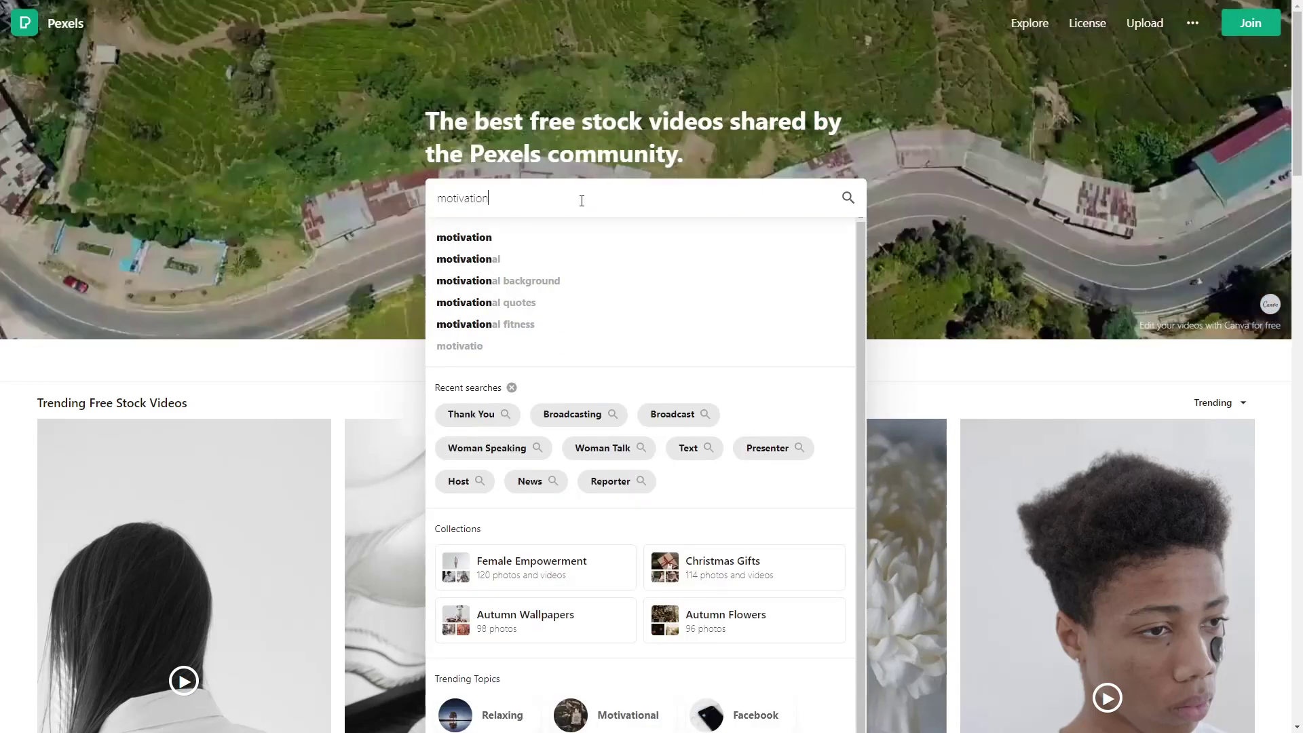
left_click(568, 238)
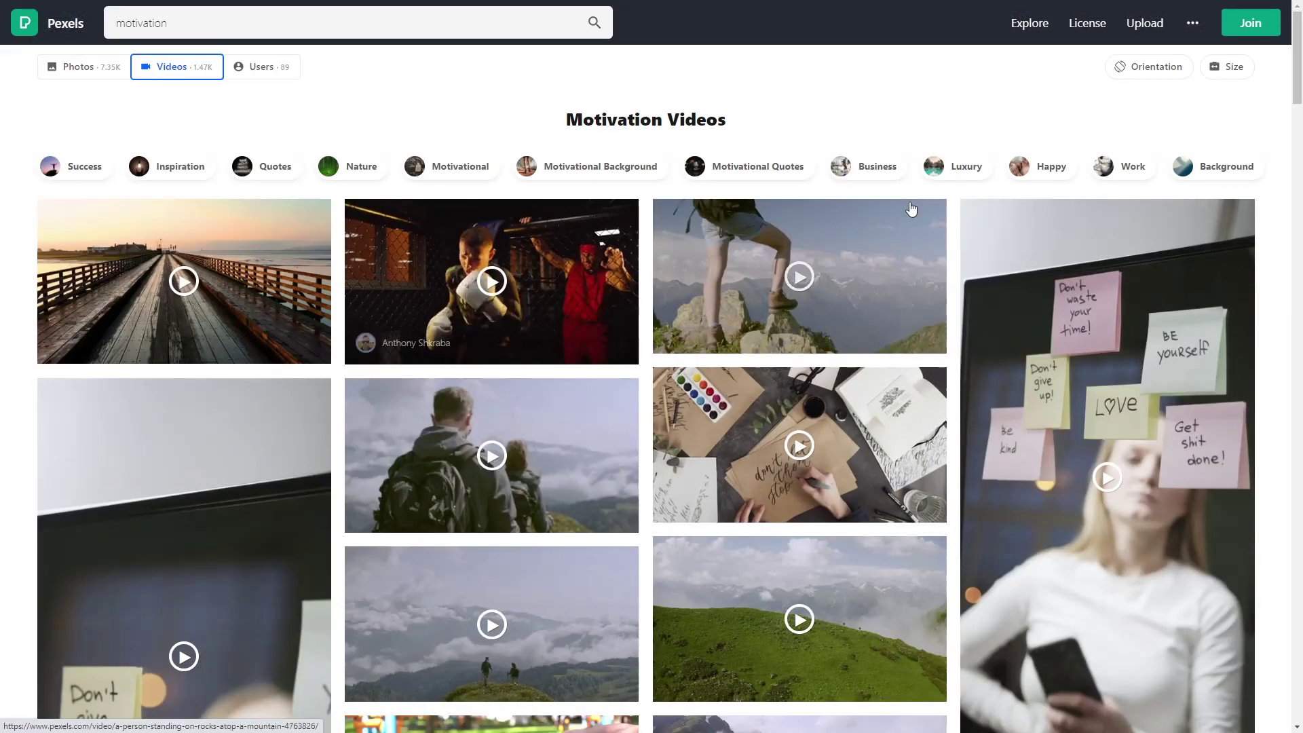
Download the video of the man doing push-ups in Full HD (1920 x 1080) into the PROJECT folder.
scroll(1298, 190, "down", 7)
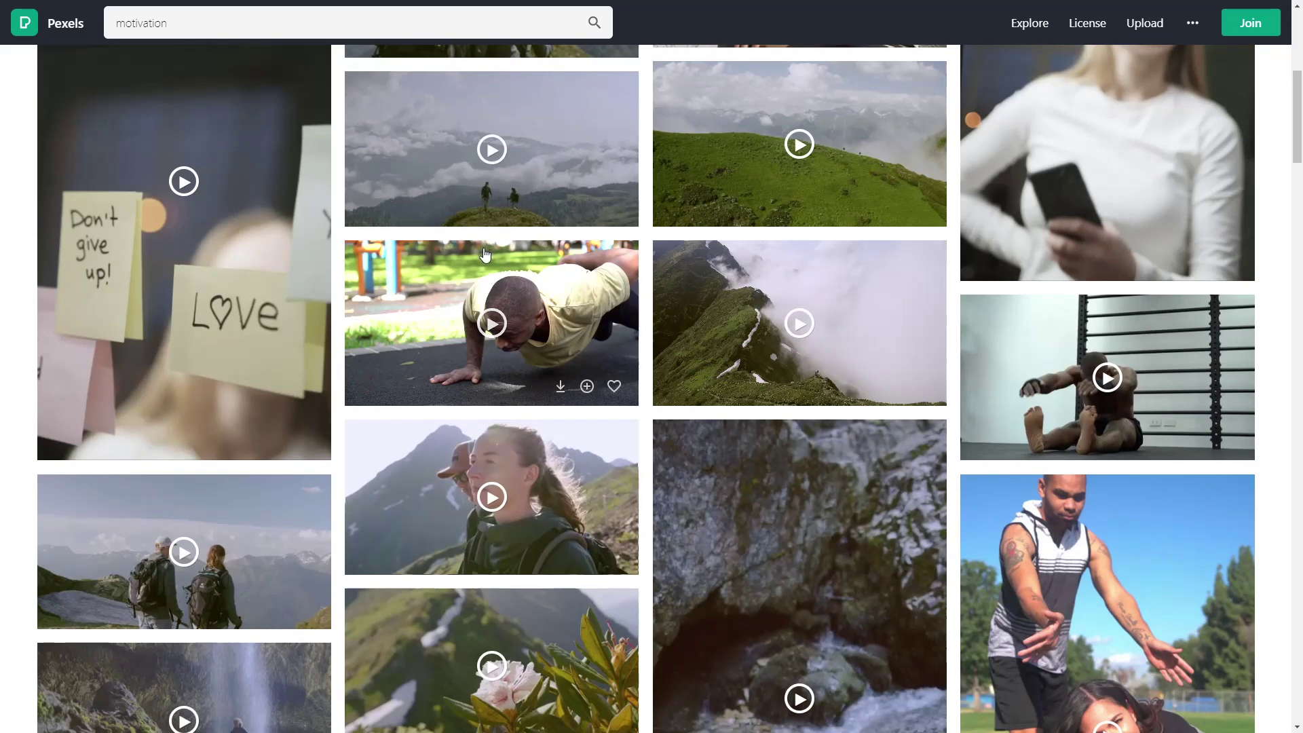
left_click(480, 255)
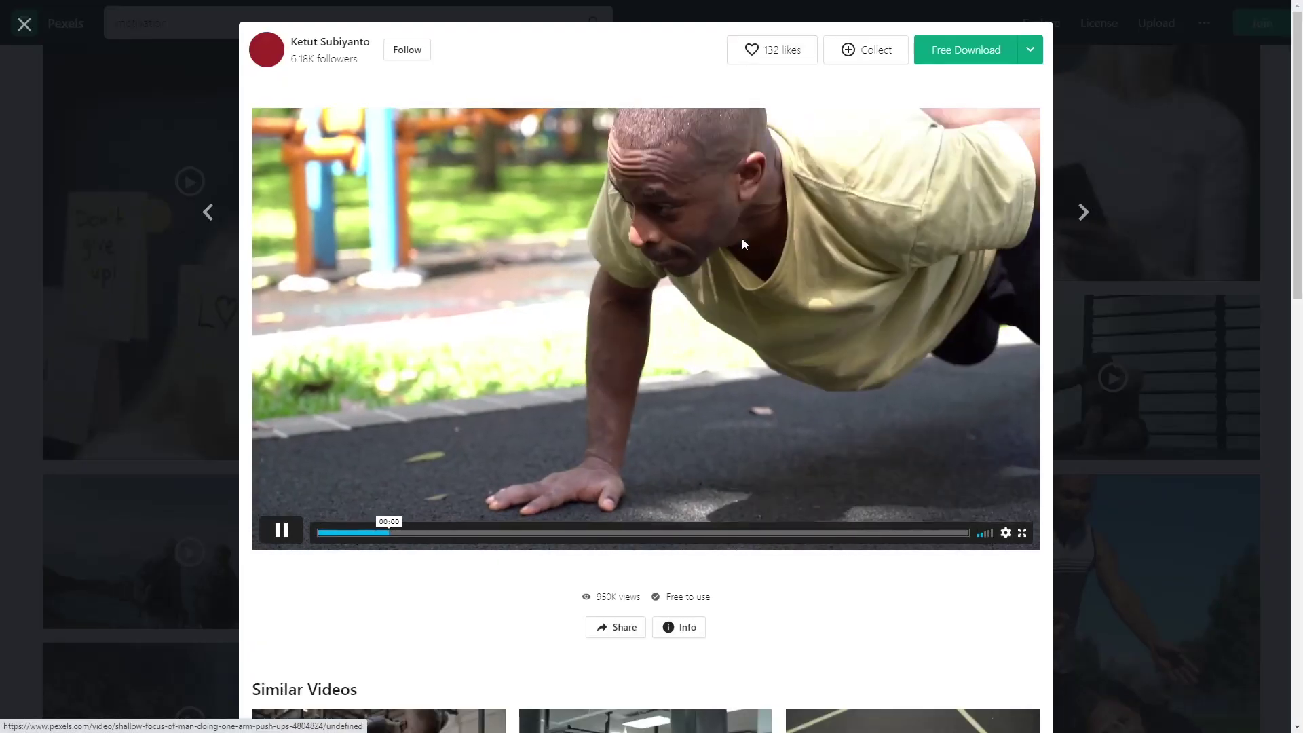
left_click(1031, 51)
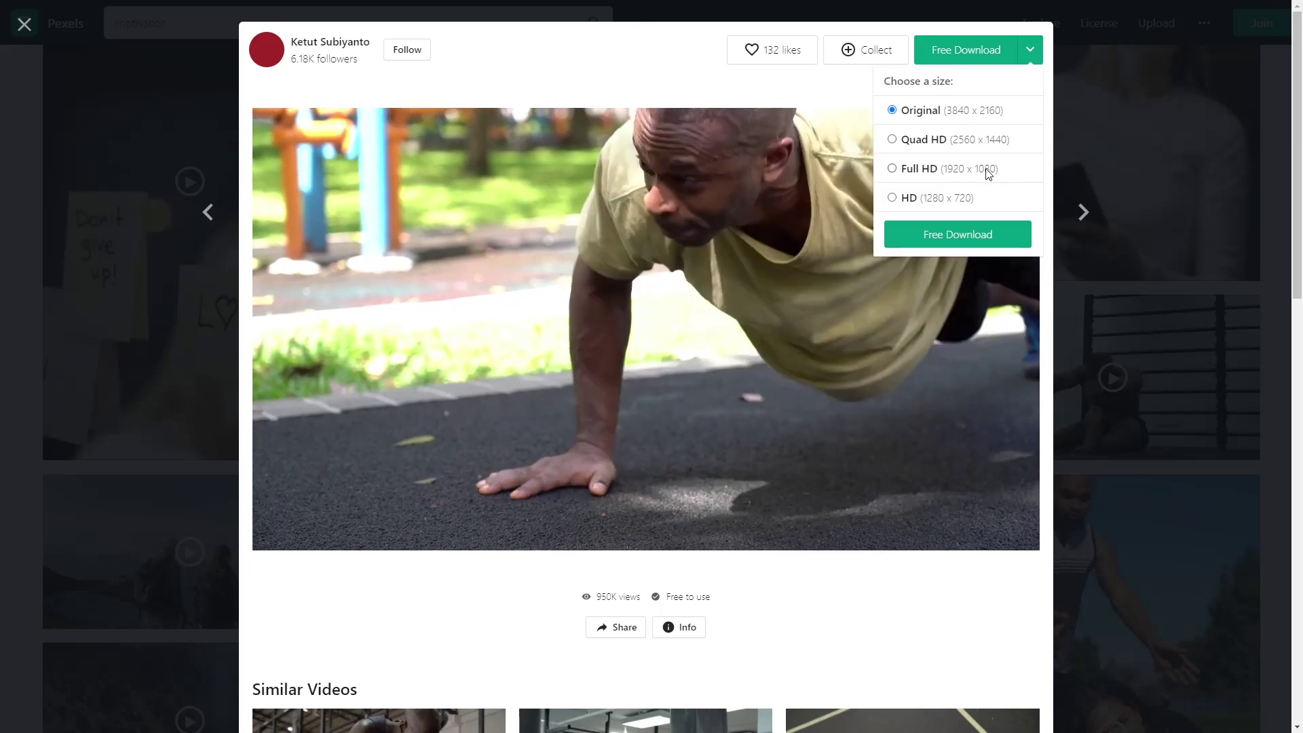
left_click(893, 170)
left_click(952, 234)
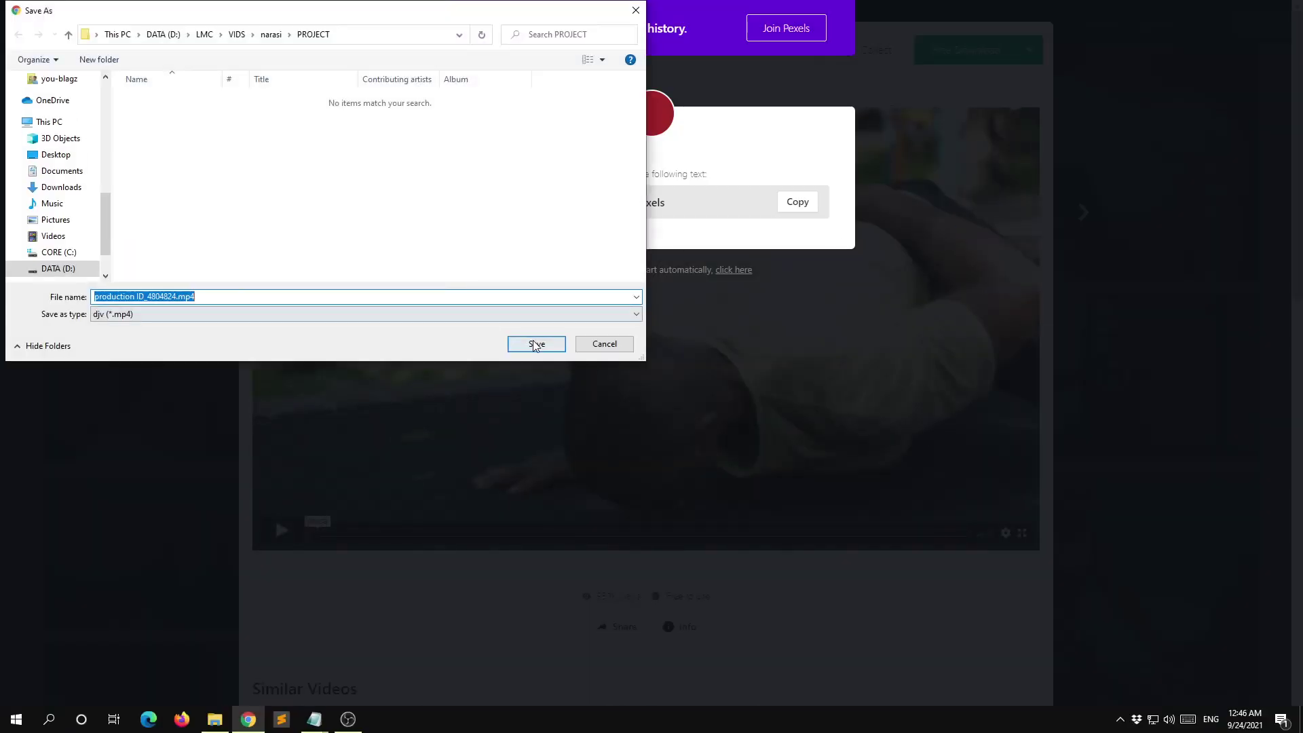
left_click(536, 344)
left_click(39, 377)
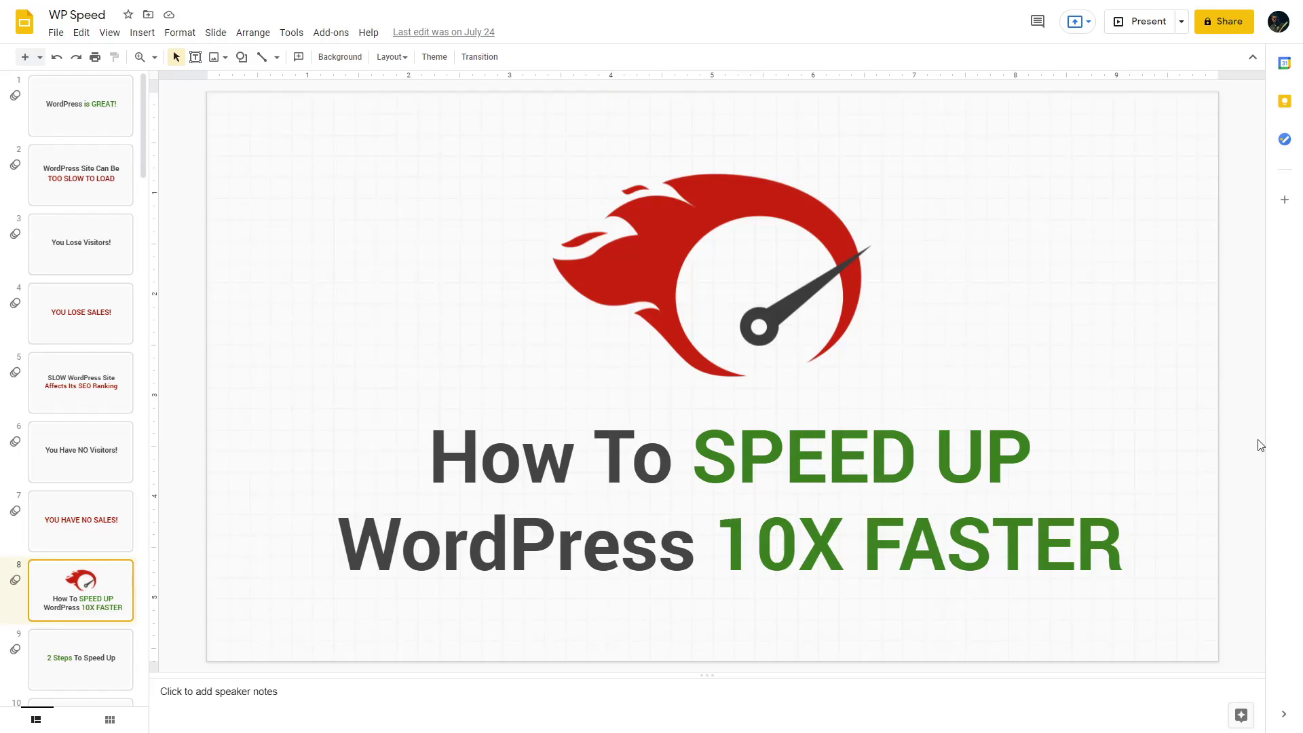
Look through the WP Speed presentation slides after the "How To SPEED UP WordPress 10X FASTER" title slide.
key("Down")
key("Down")
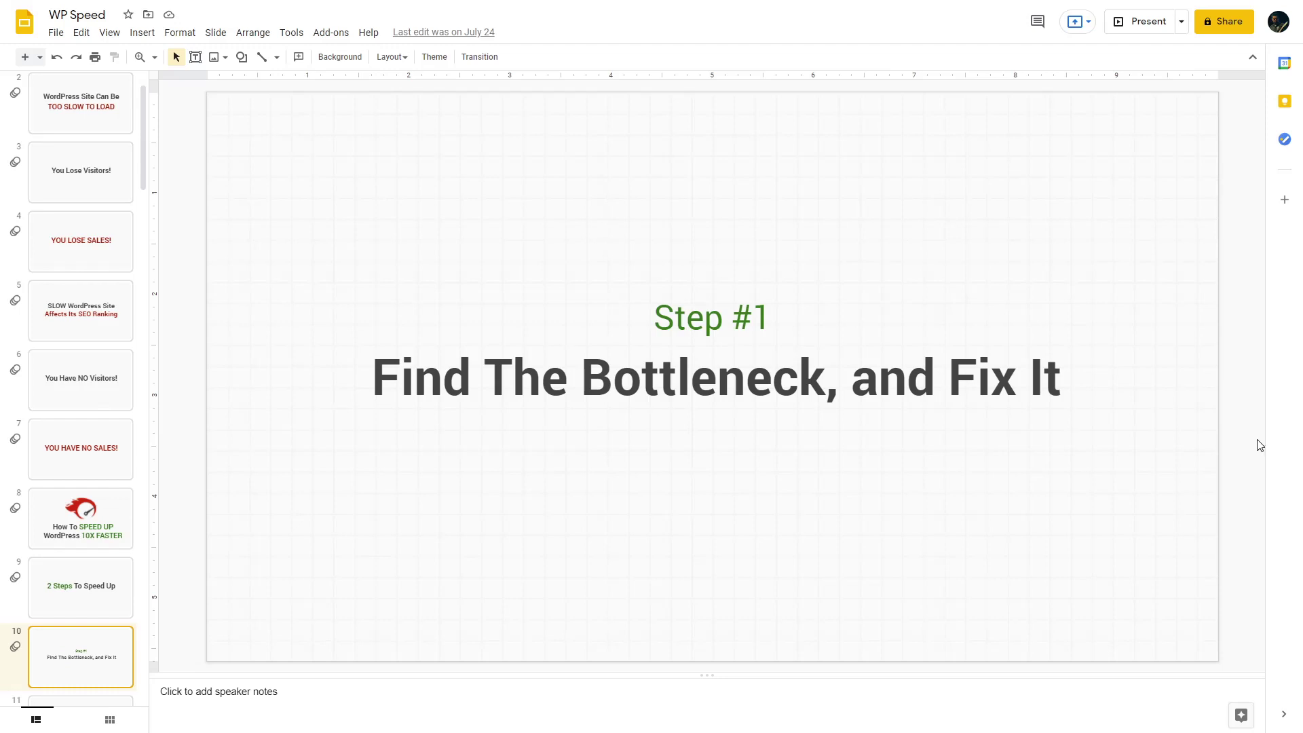
key("Down")
key("Down")
key("Down")
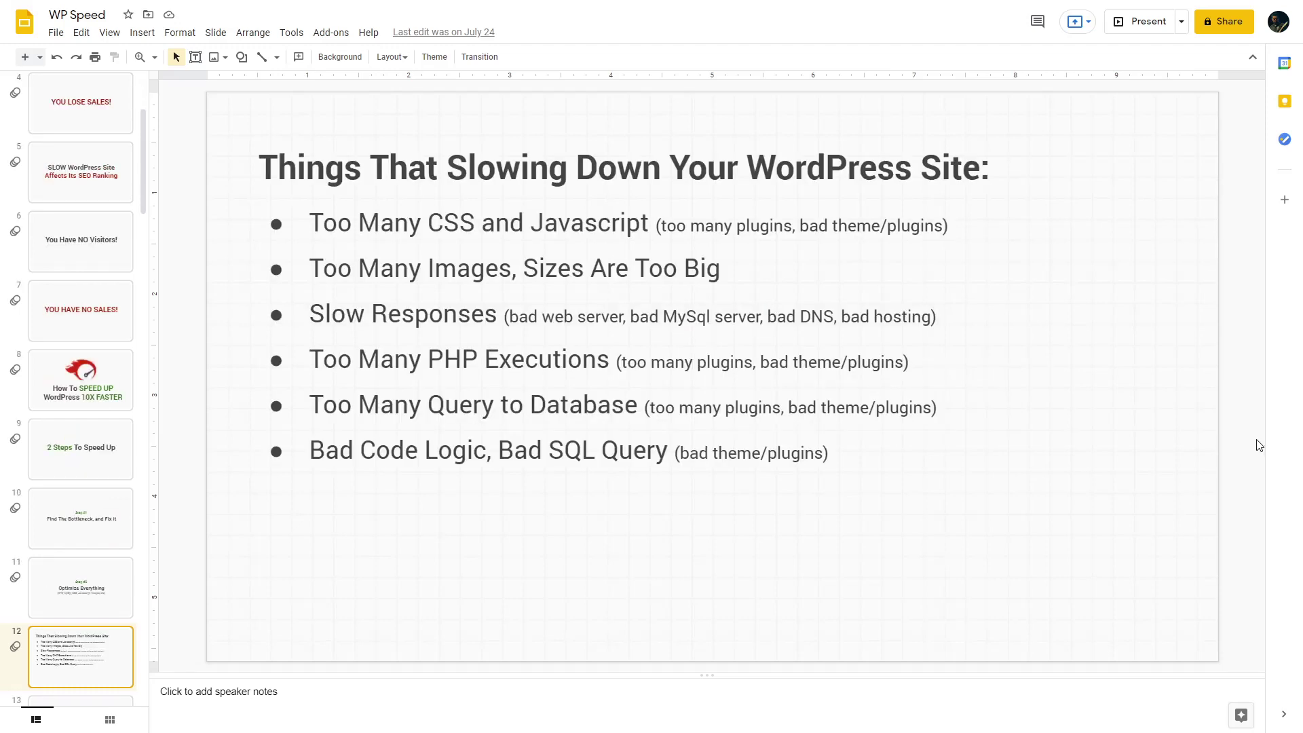
key("Down")
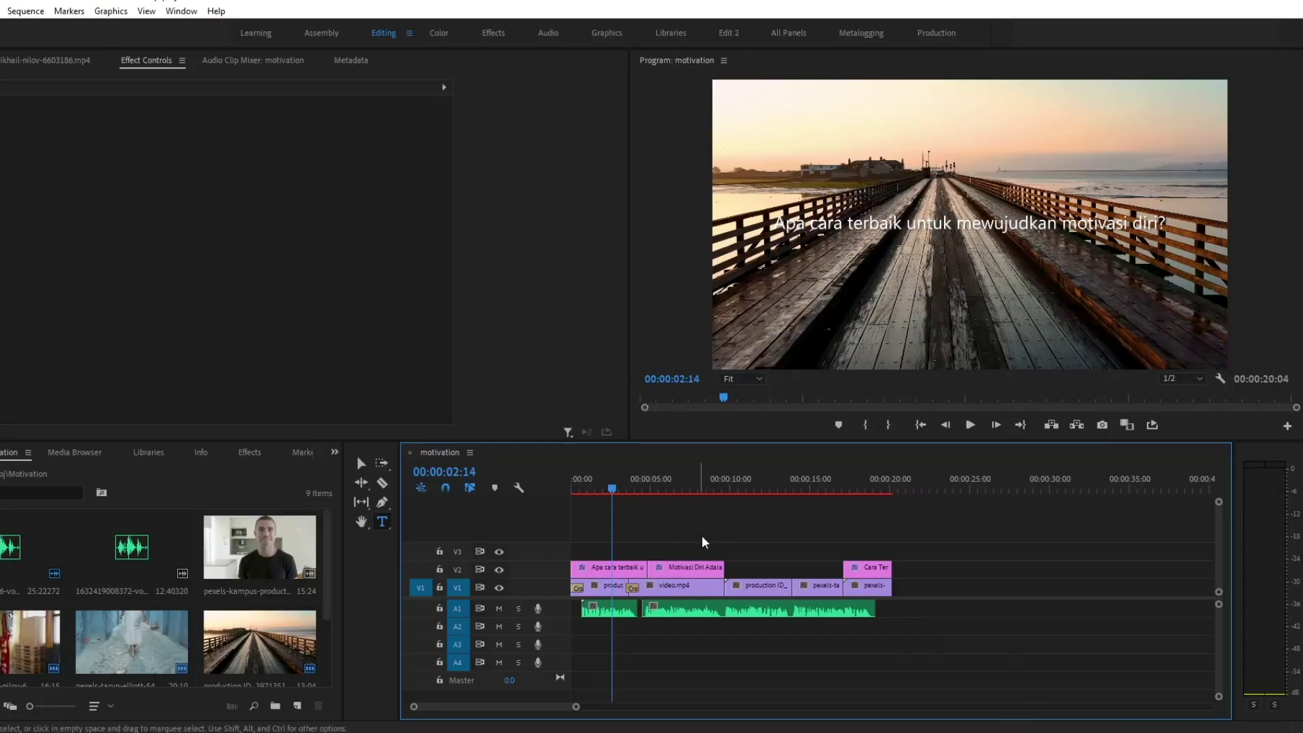
Preview the title over the second clip of the motivation sequence in Premiere Pro, and play the sequence from the start.
left_click(684, 488)
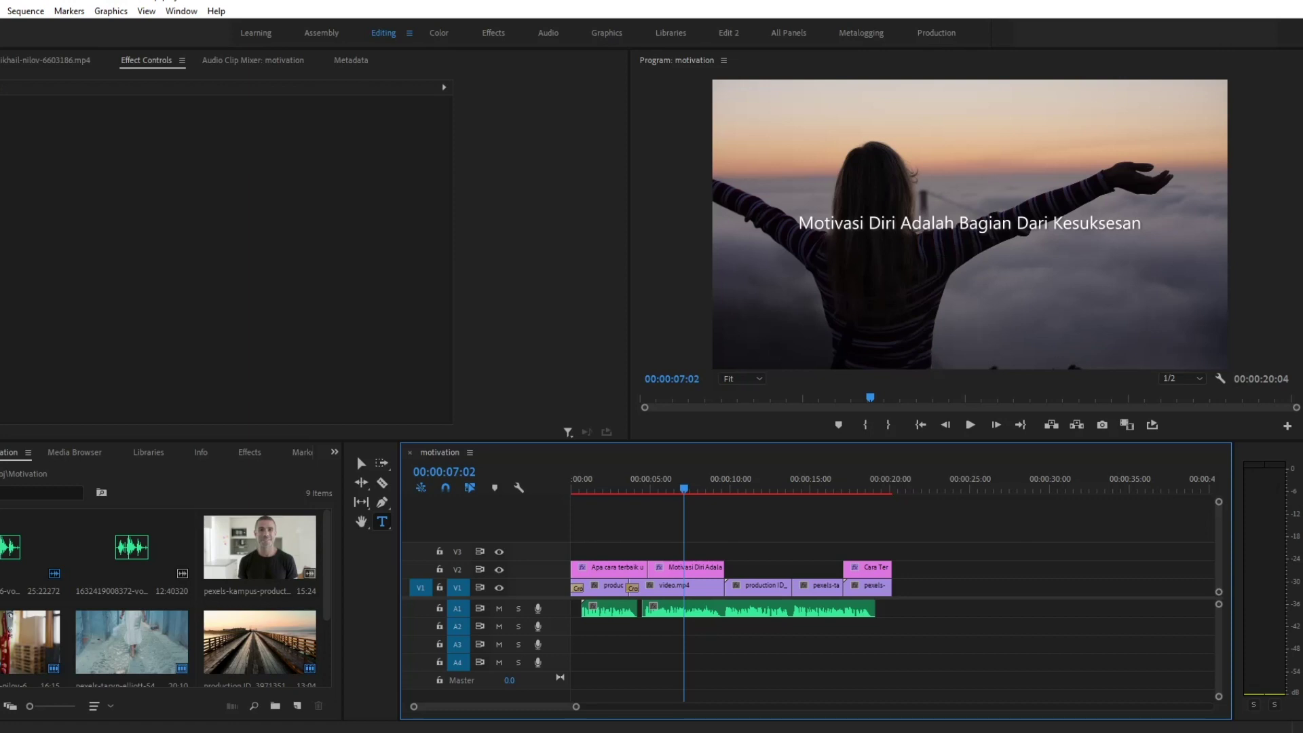
left_click(920, 424)
left_click(970, 424)
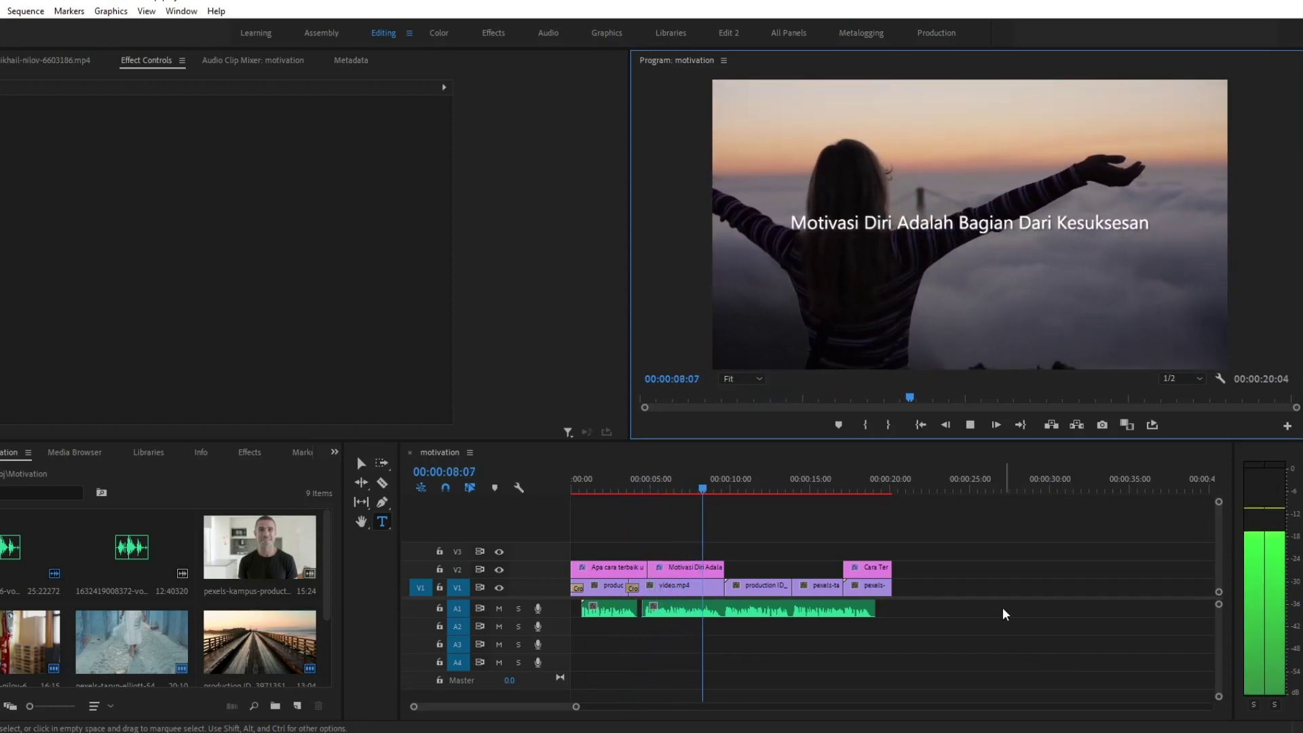
key("space")
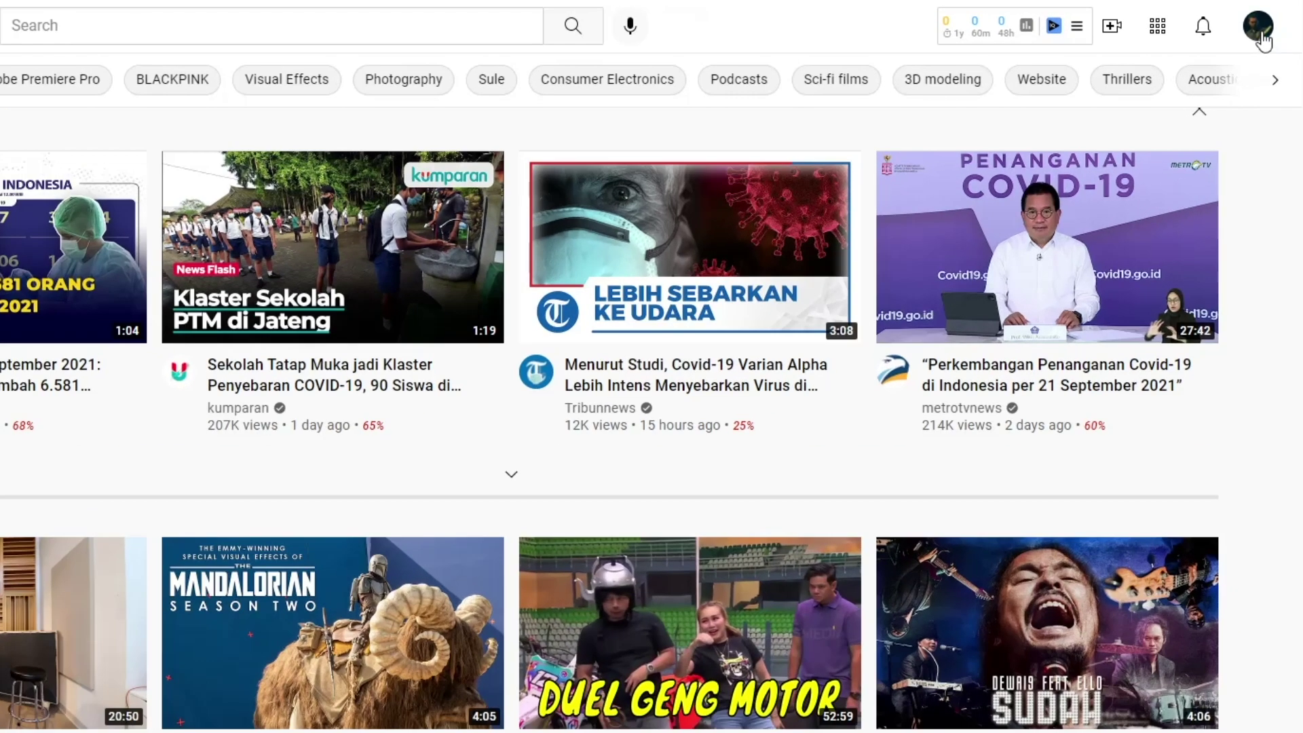
Open the Audio library in YouTube Studio and filter the free music by the Cinematic genre and Inspirational mood.
left_click(1285, 15)
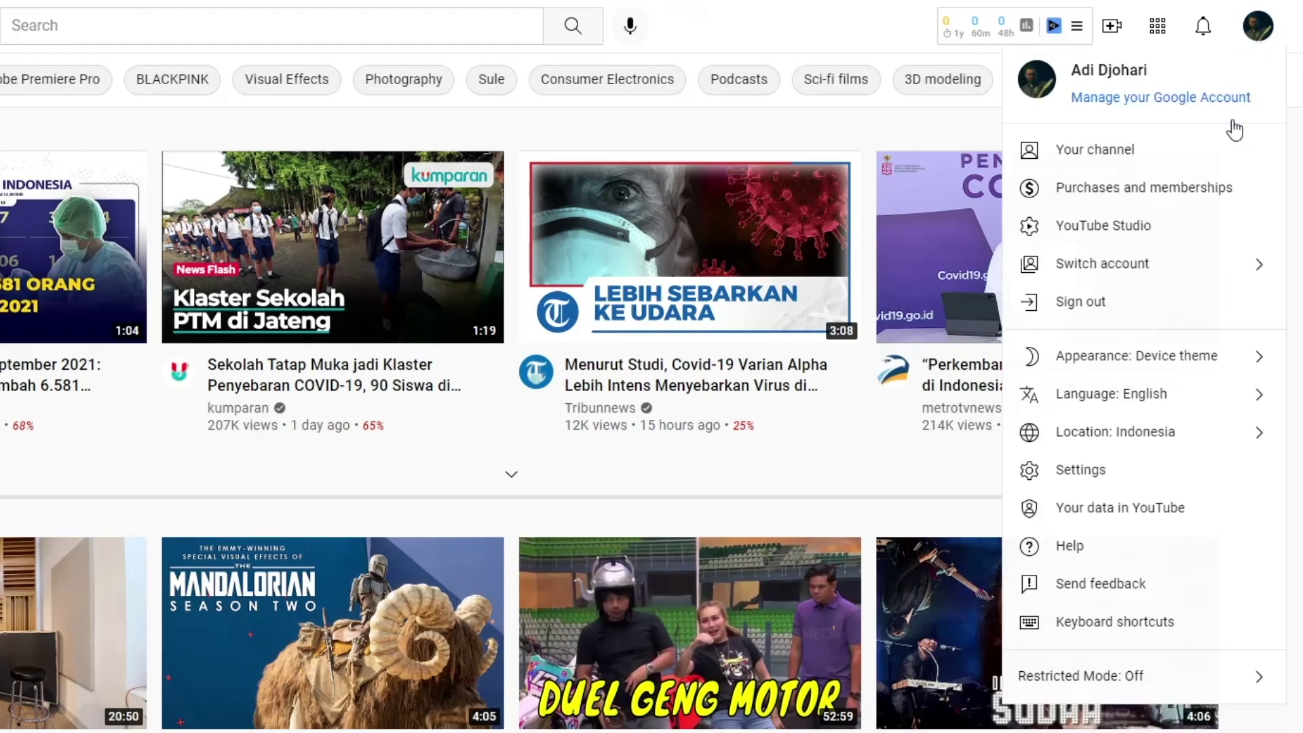
left_click(1207, 234)
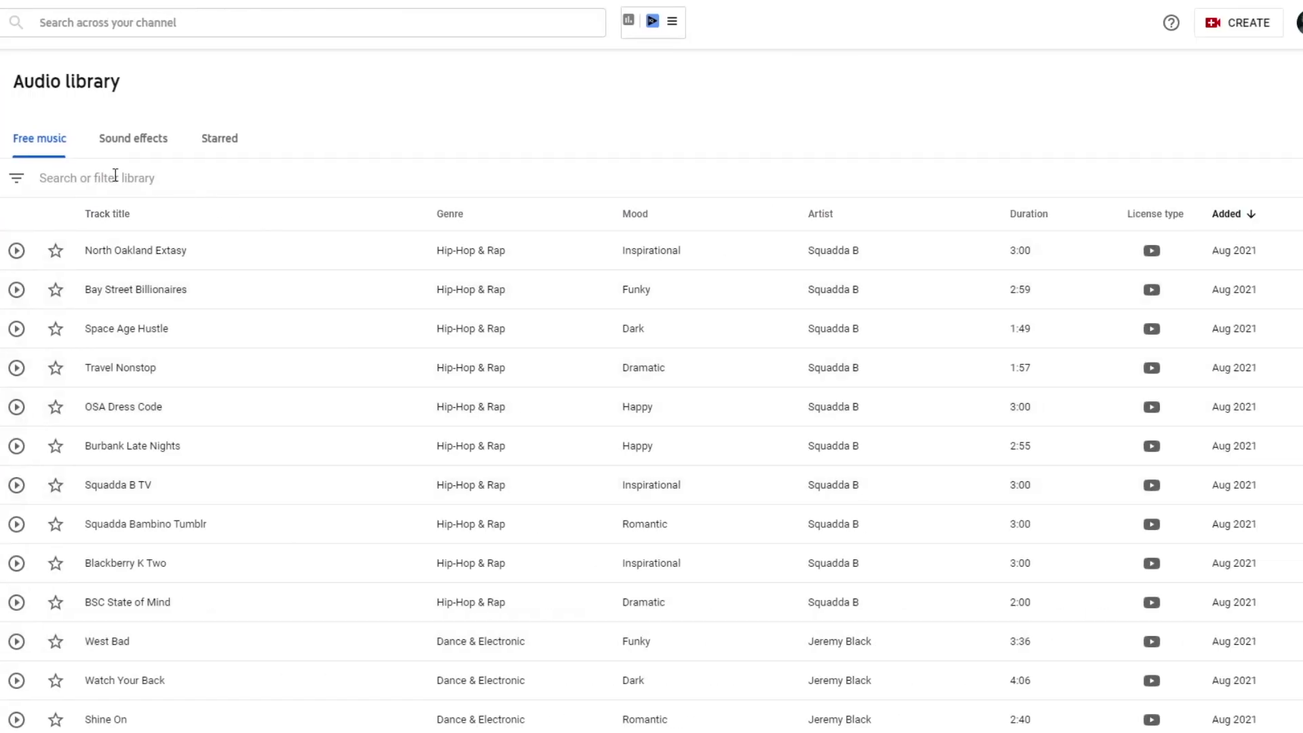
left_click(115, 175)
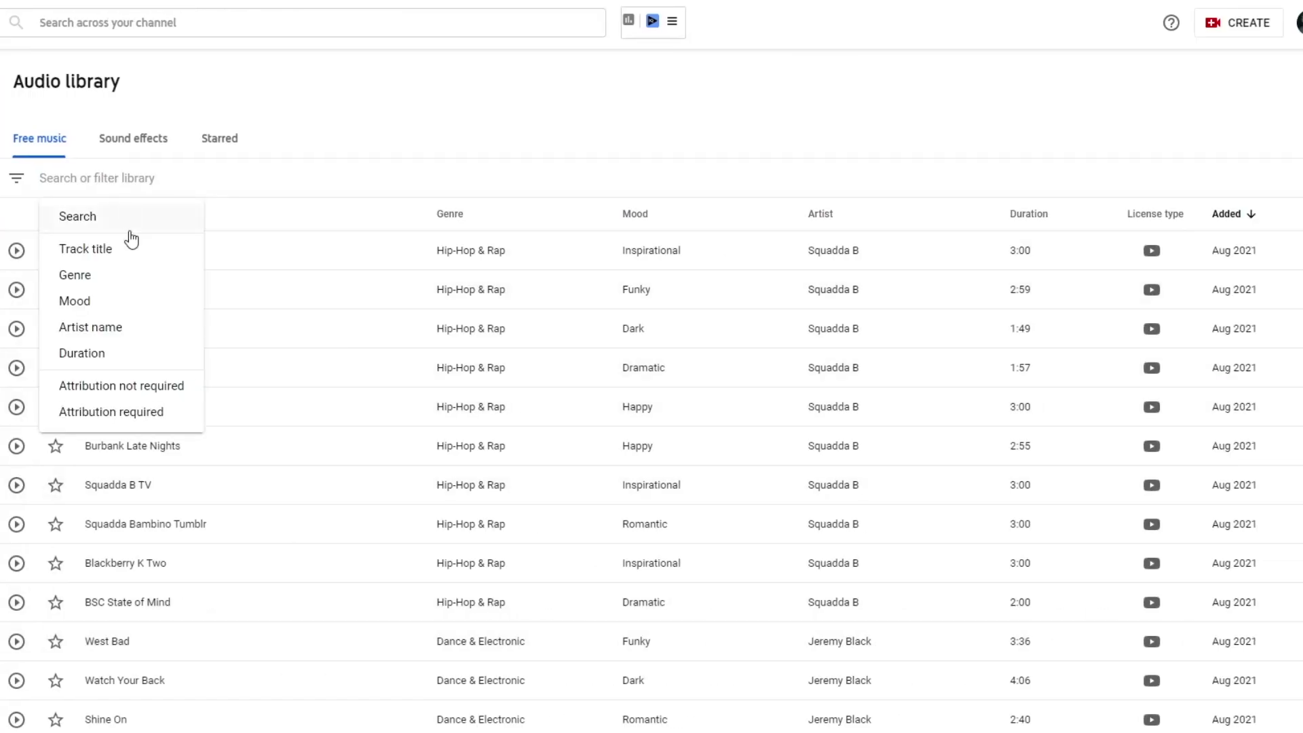
left_click(126, 277)
left_click(62, 312)
left_click(153, 615)
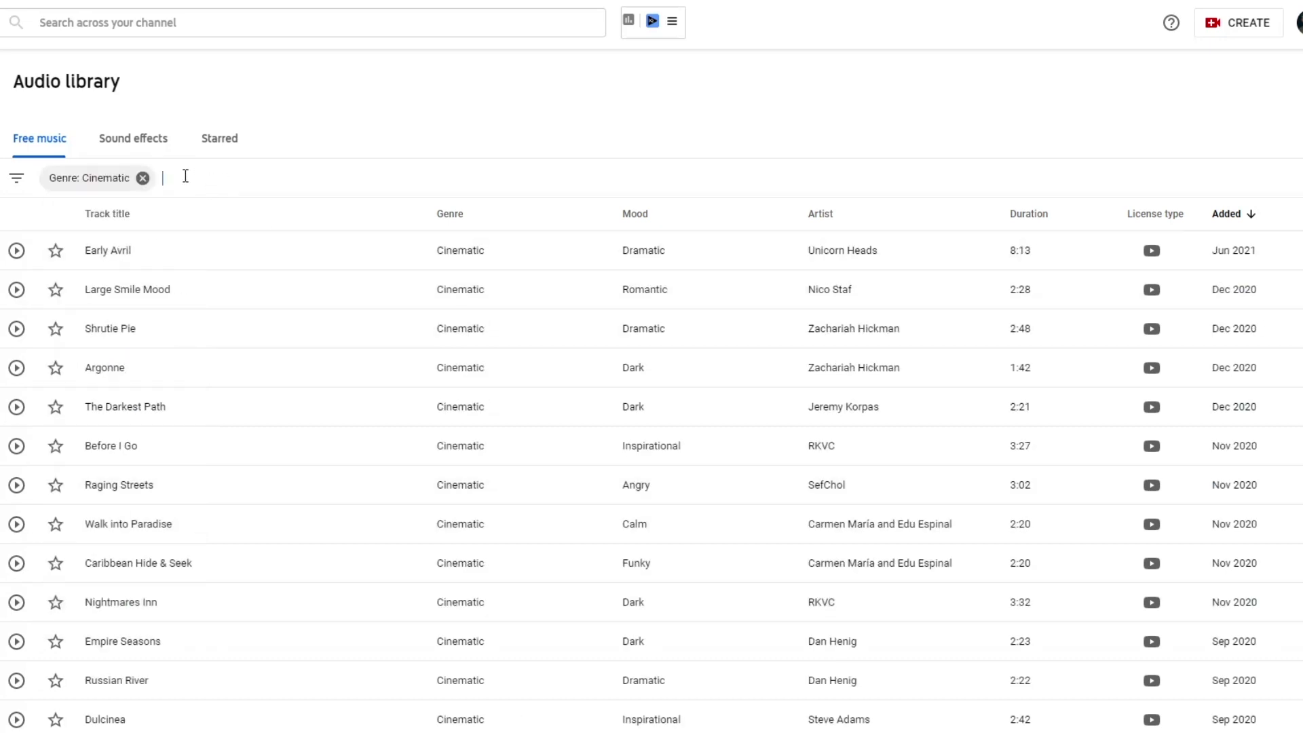
left_click(183, 176)
left_click(207, 336)
left_click(185, 417)
left_click(276, 510)
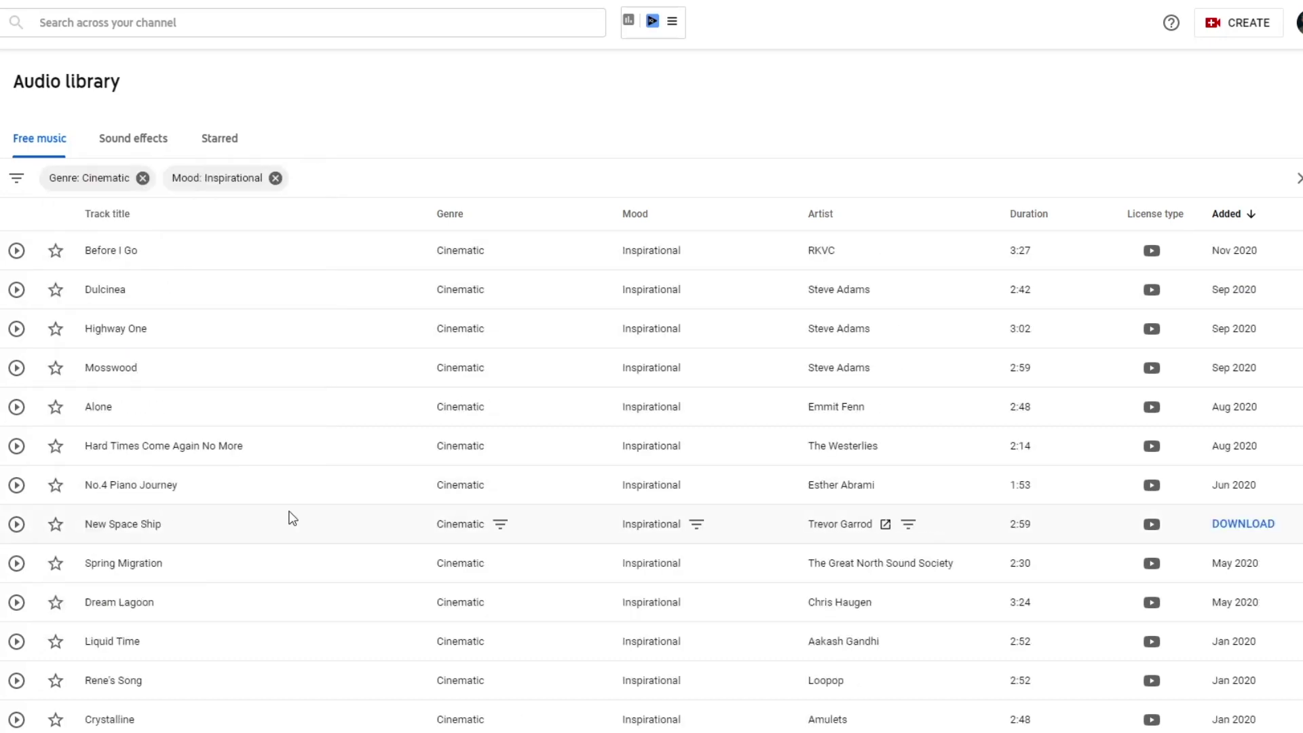
Listen to the No.4 Piano Journey track and download it into the PROJECT folder.
left_click(17, 484)
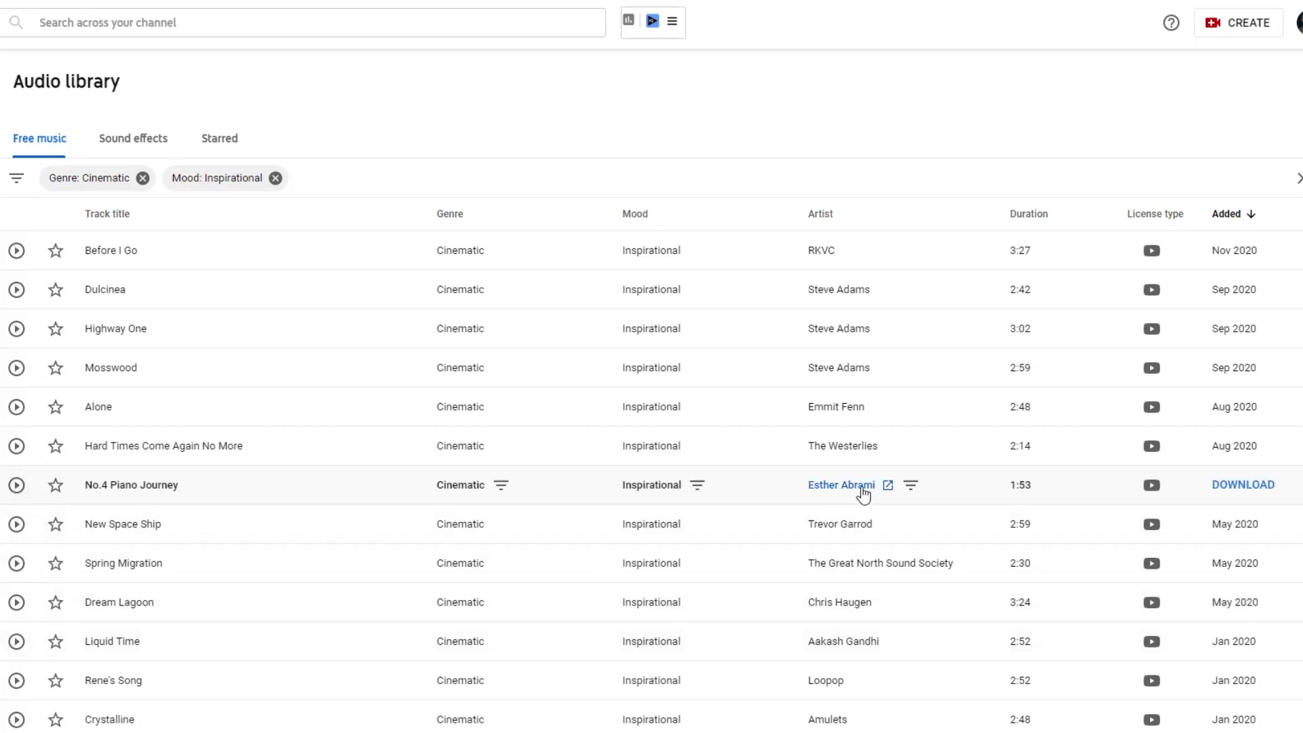
left_click(1240, 485)
left_click(411, 414)
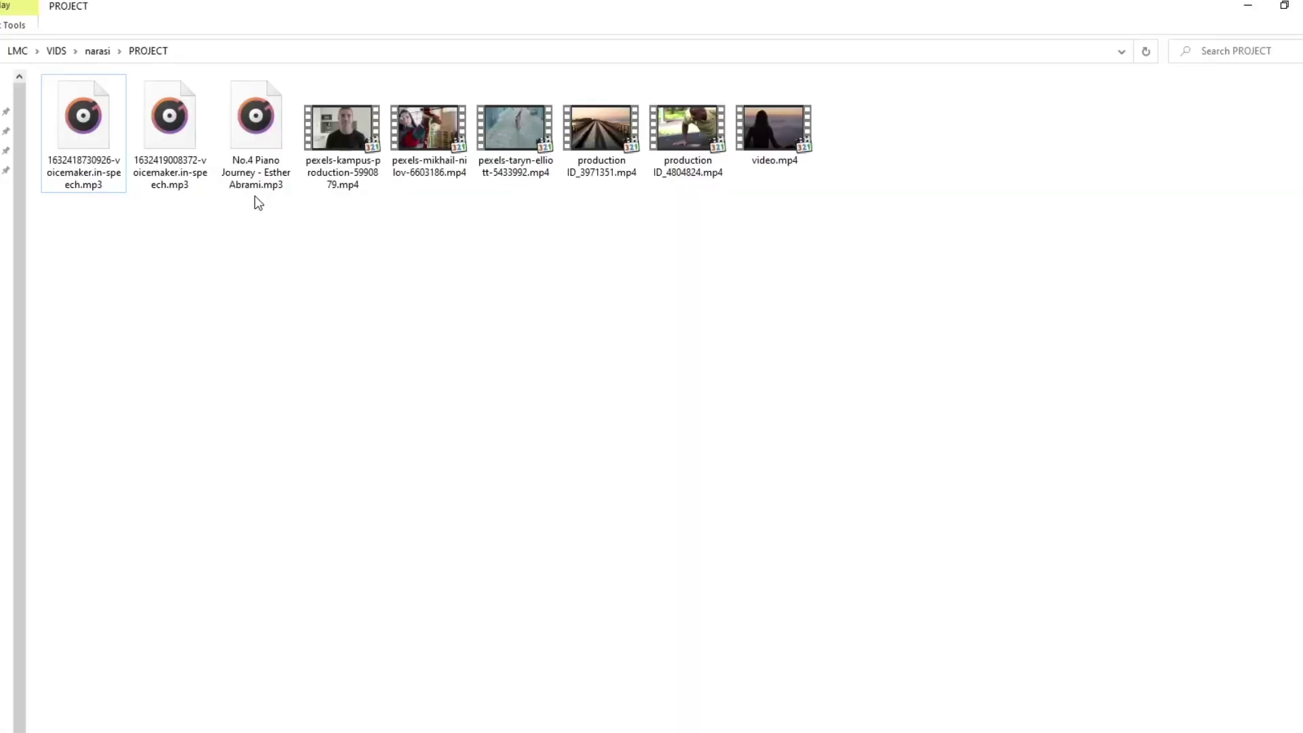
Add the No.4 Piano Journey MP3 to audio track A2 at the start of the motivation sequence in Premiere Pro, and play the result.
left_click_drag(255, 196, 577, 623)
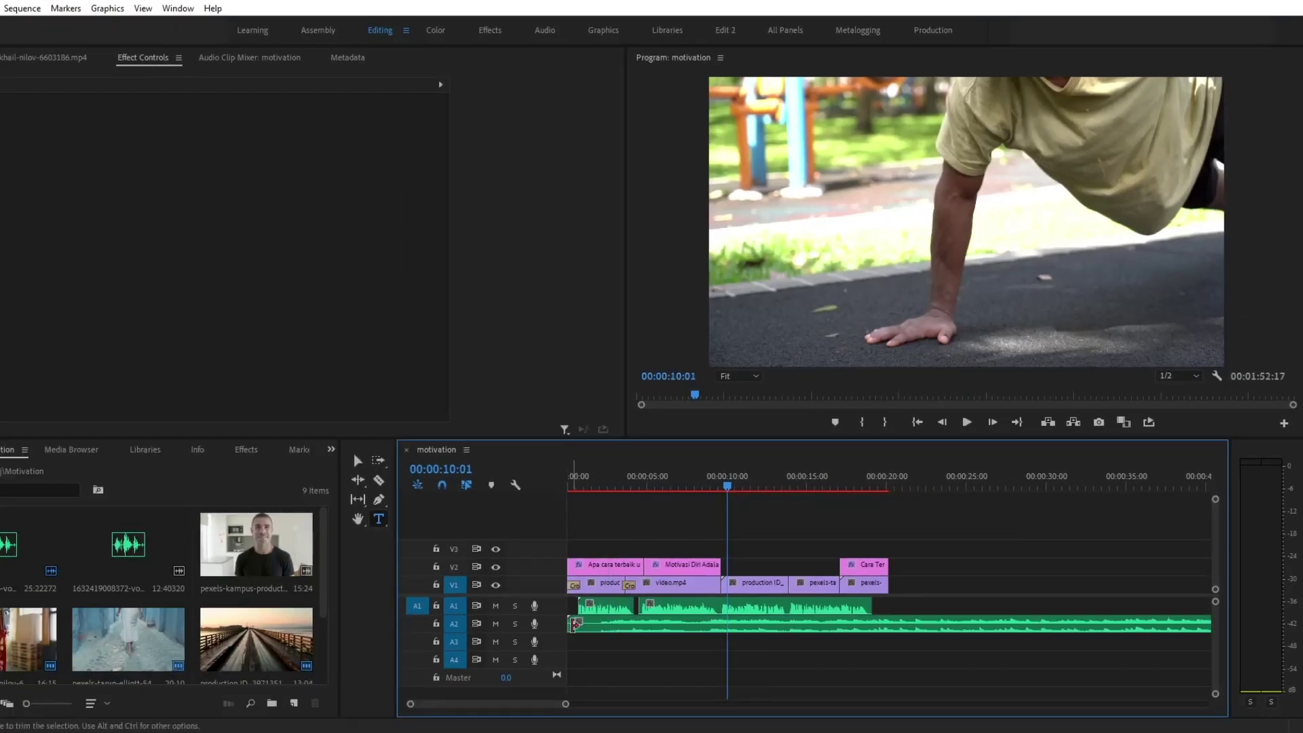
left_click(576, 623)
key("Home")
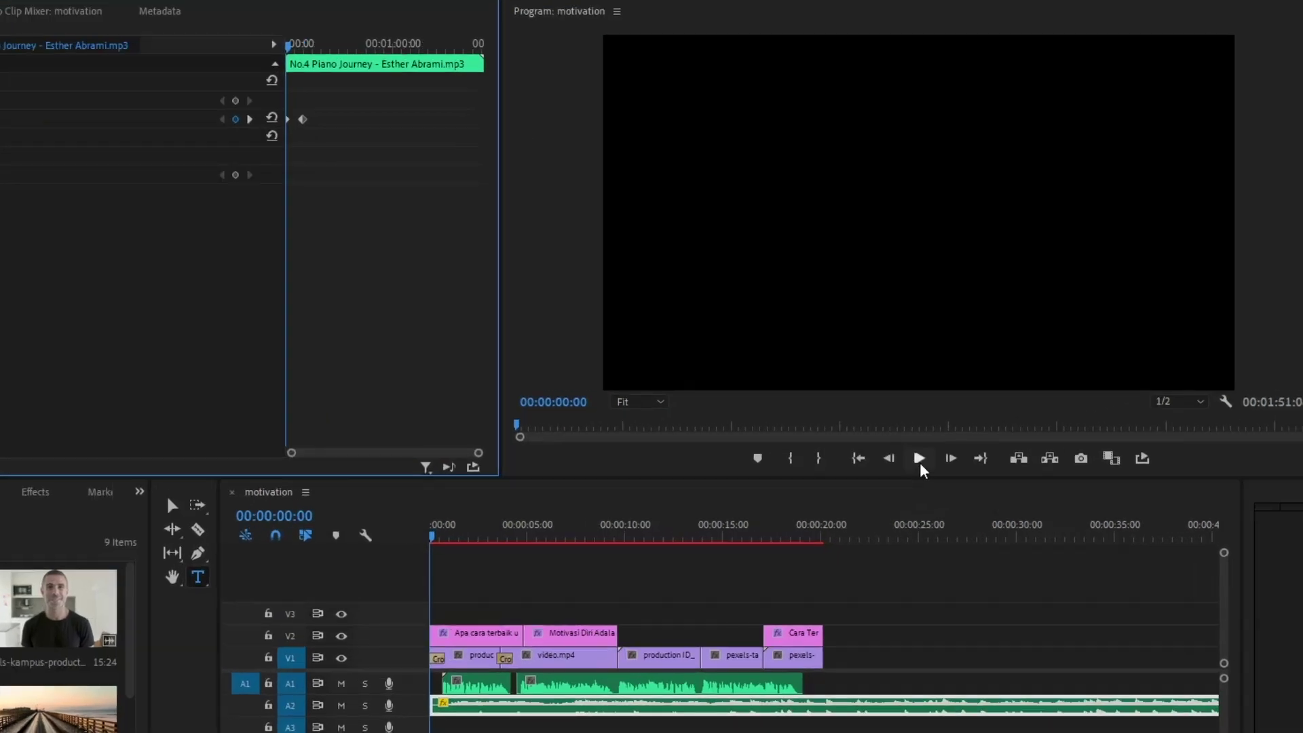
left_click(920, 464)
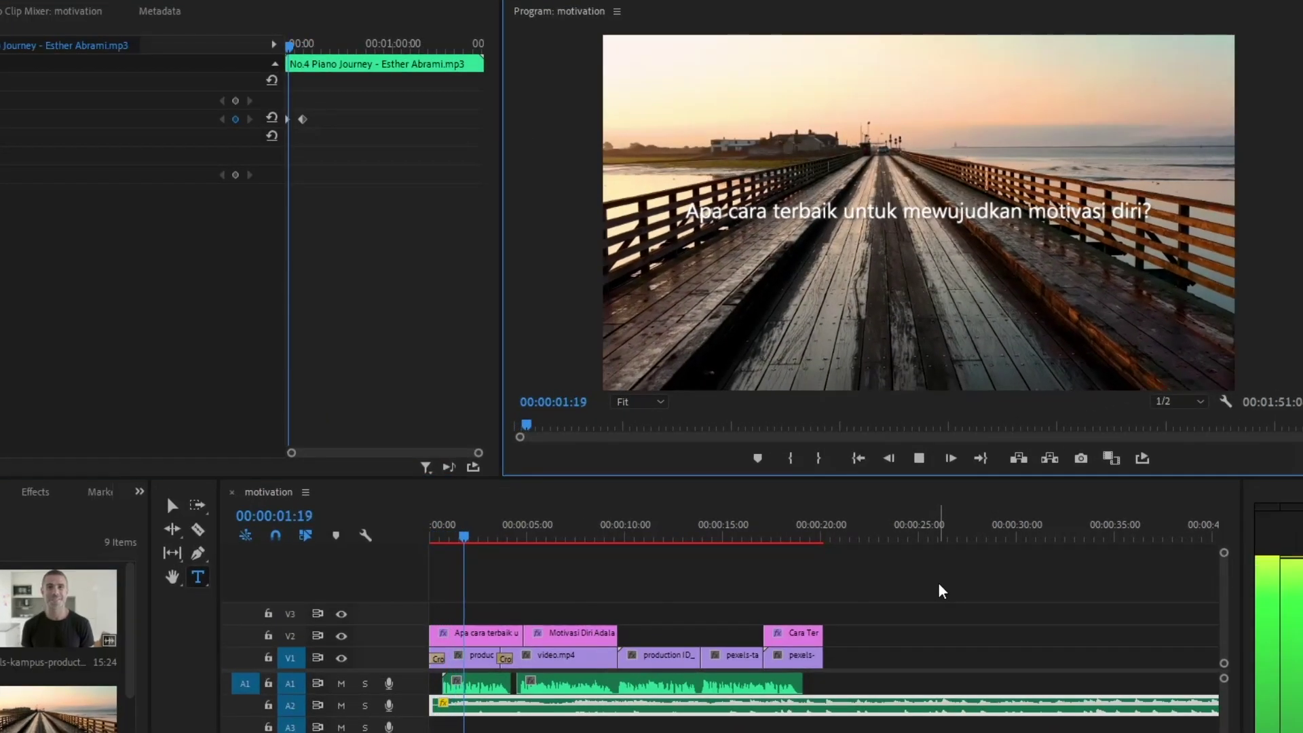